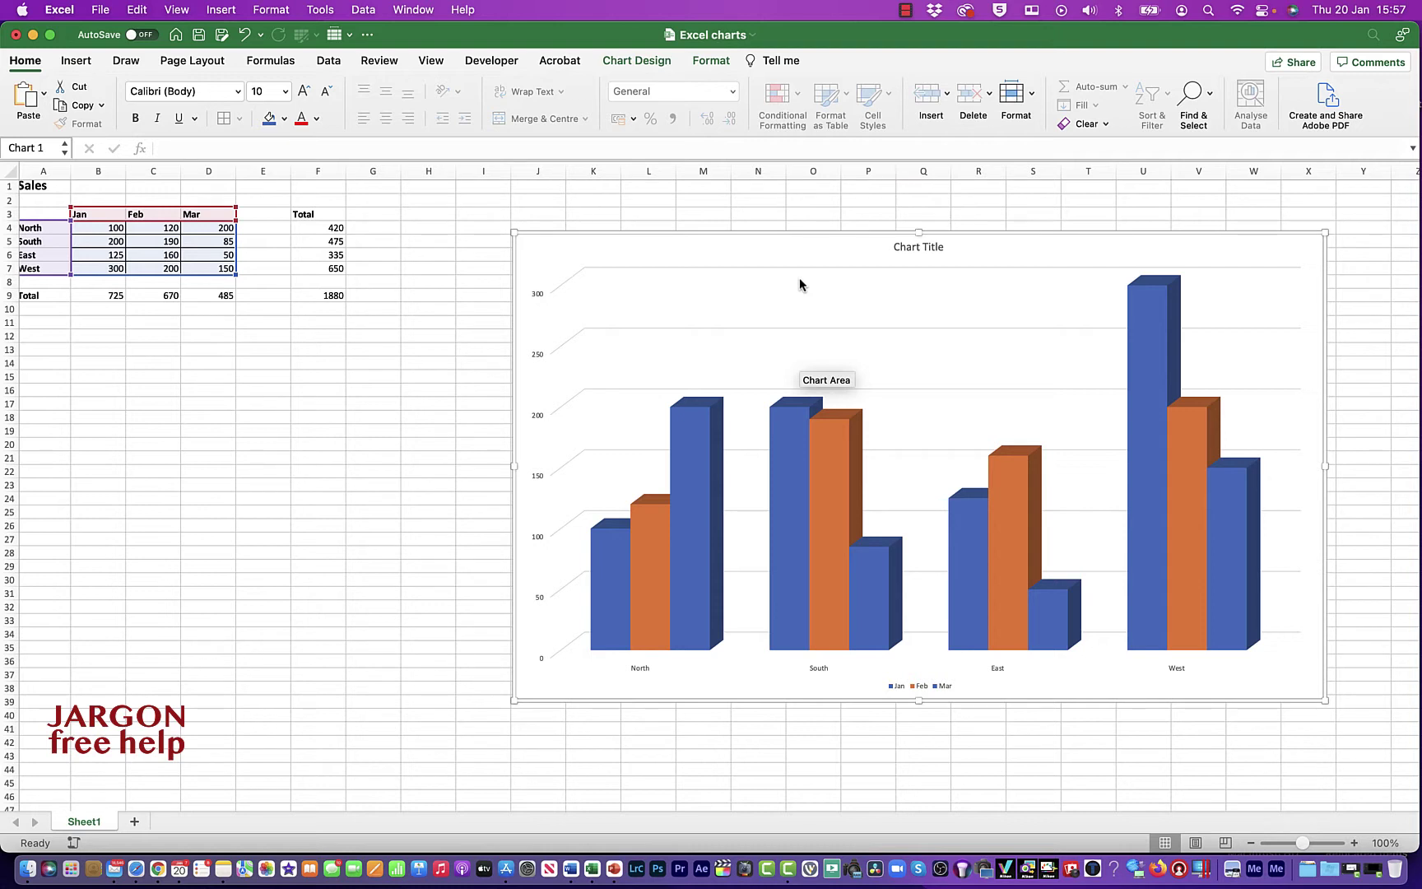
Change North's March sales in D4 to 2000, then restore it to 200.
{"action": "left_click", "coordinate": [444, 376]}
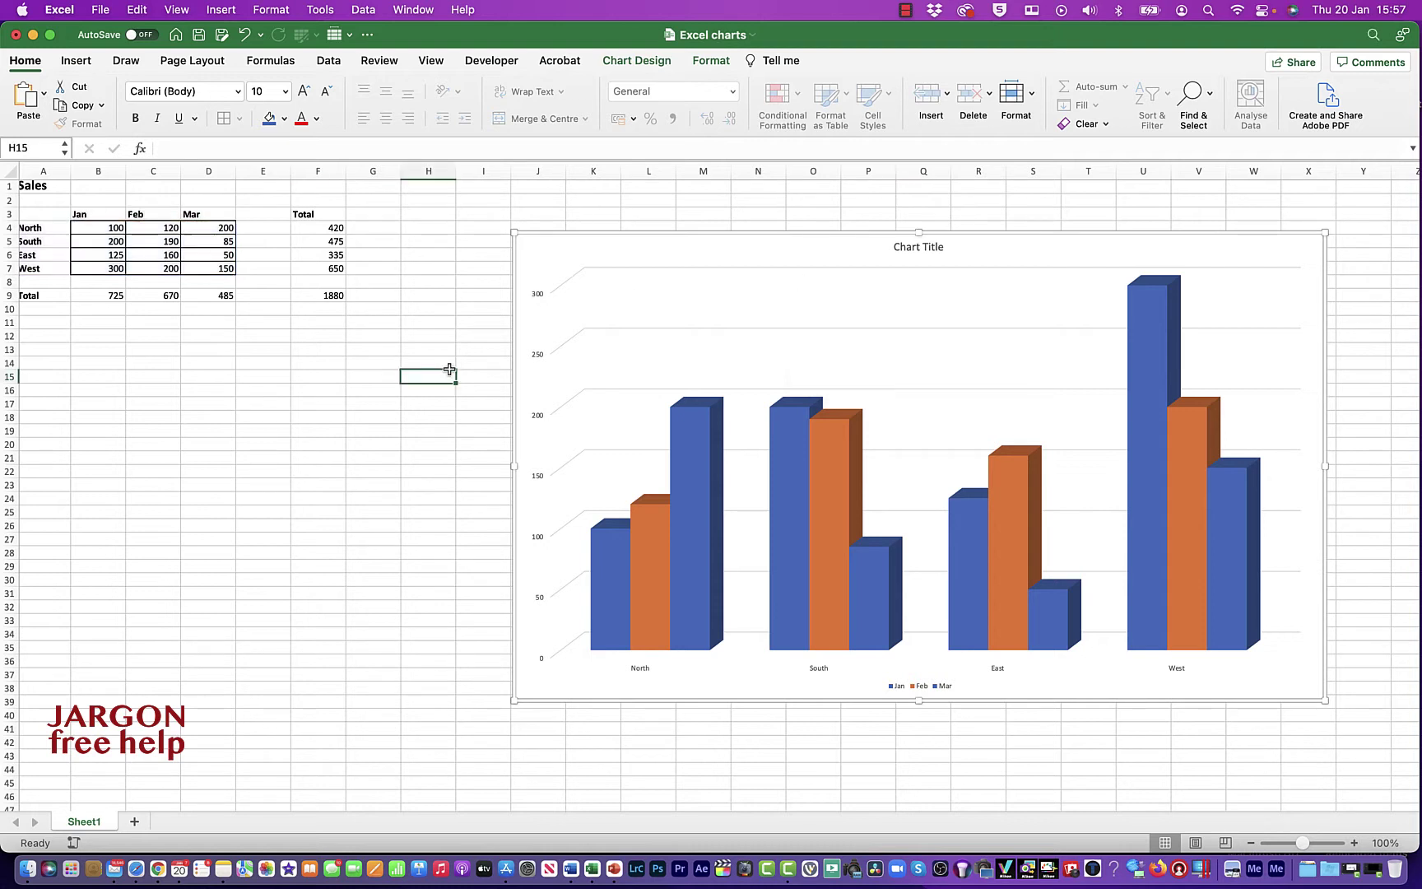
{"action": "left_click", "coordinate": [603, 258]}
{"action": "left_click", "coordinate": [206, 230]}
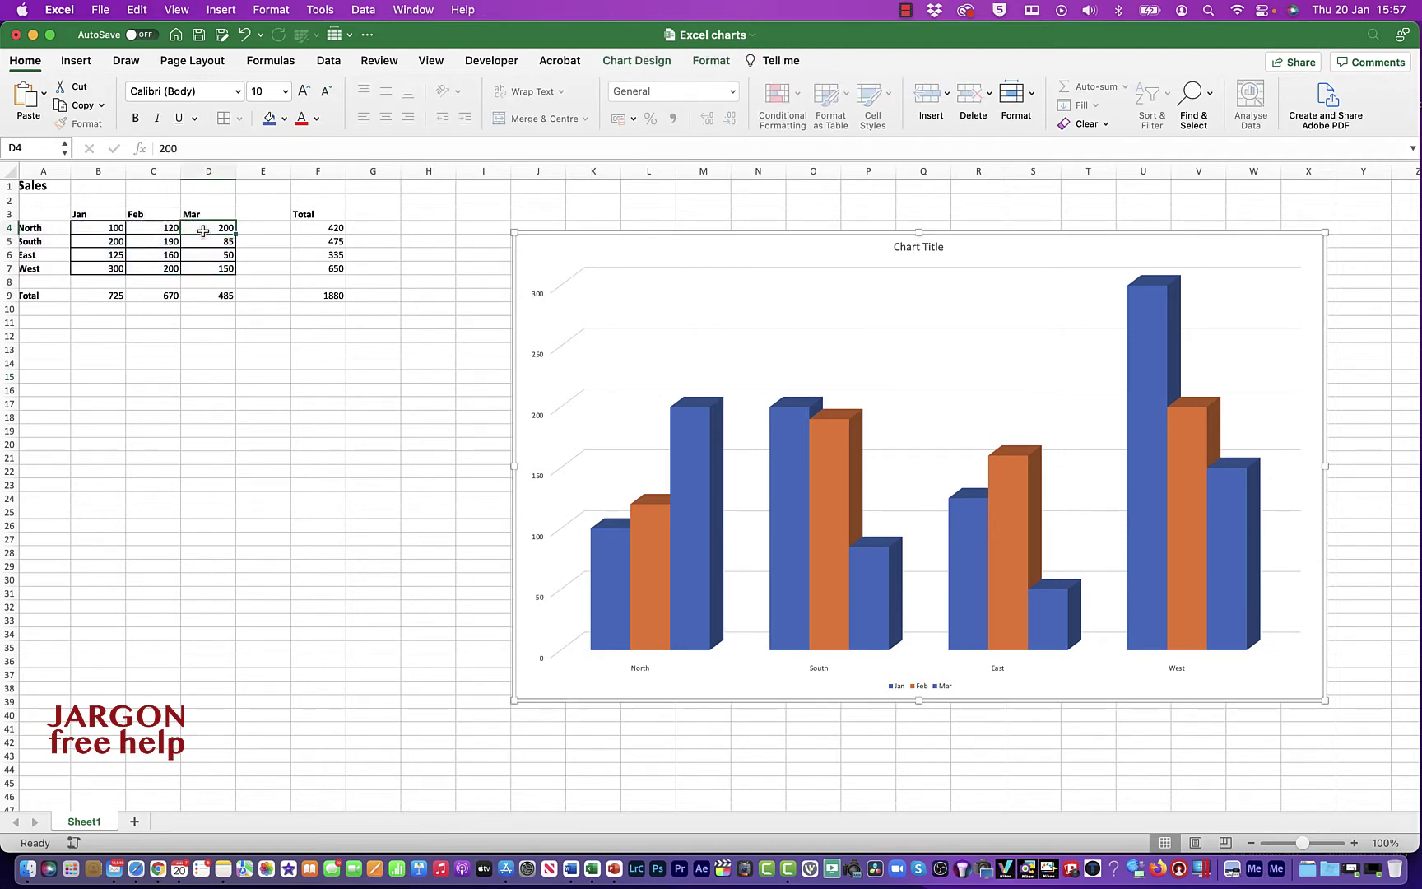
{"action": "type", "text": "2000"}
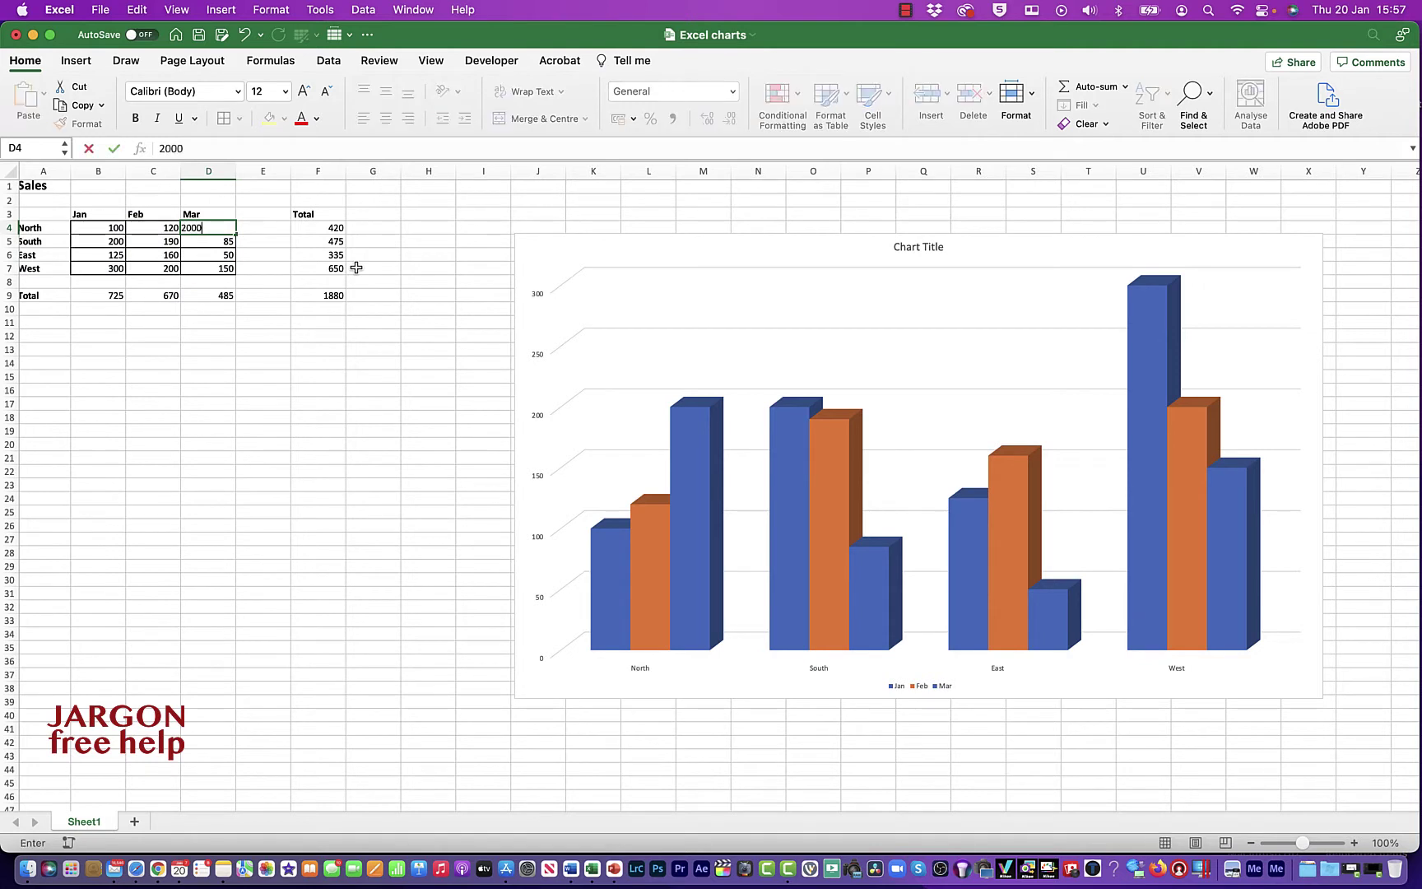
{"action": "key", "text": "Return"}
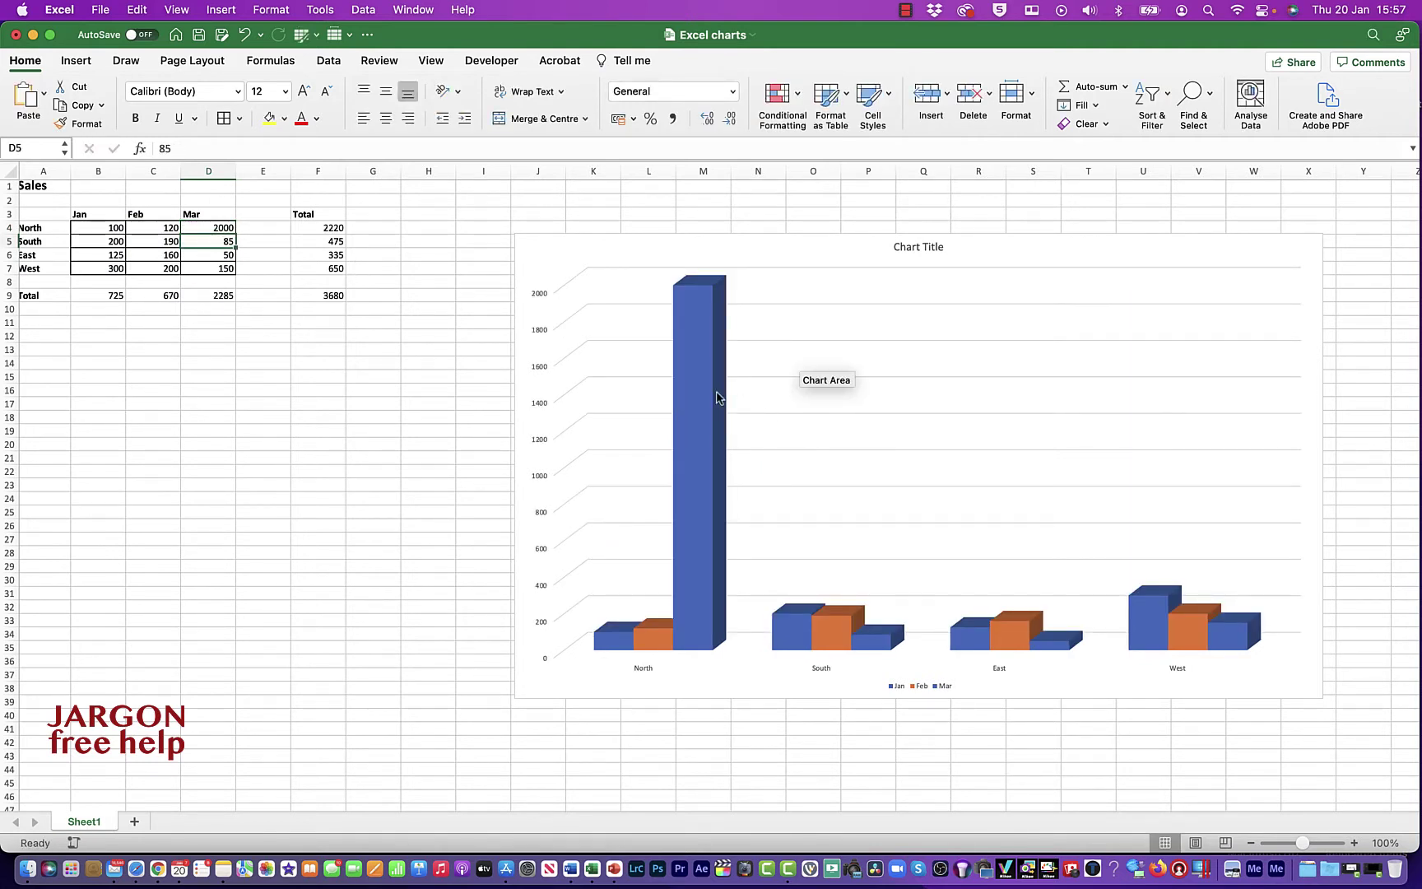
{"action": "left_click", "coordinate": [224, 229]}
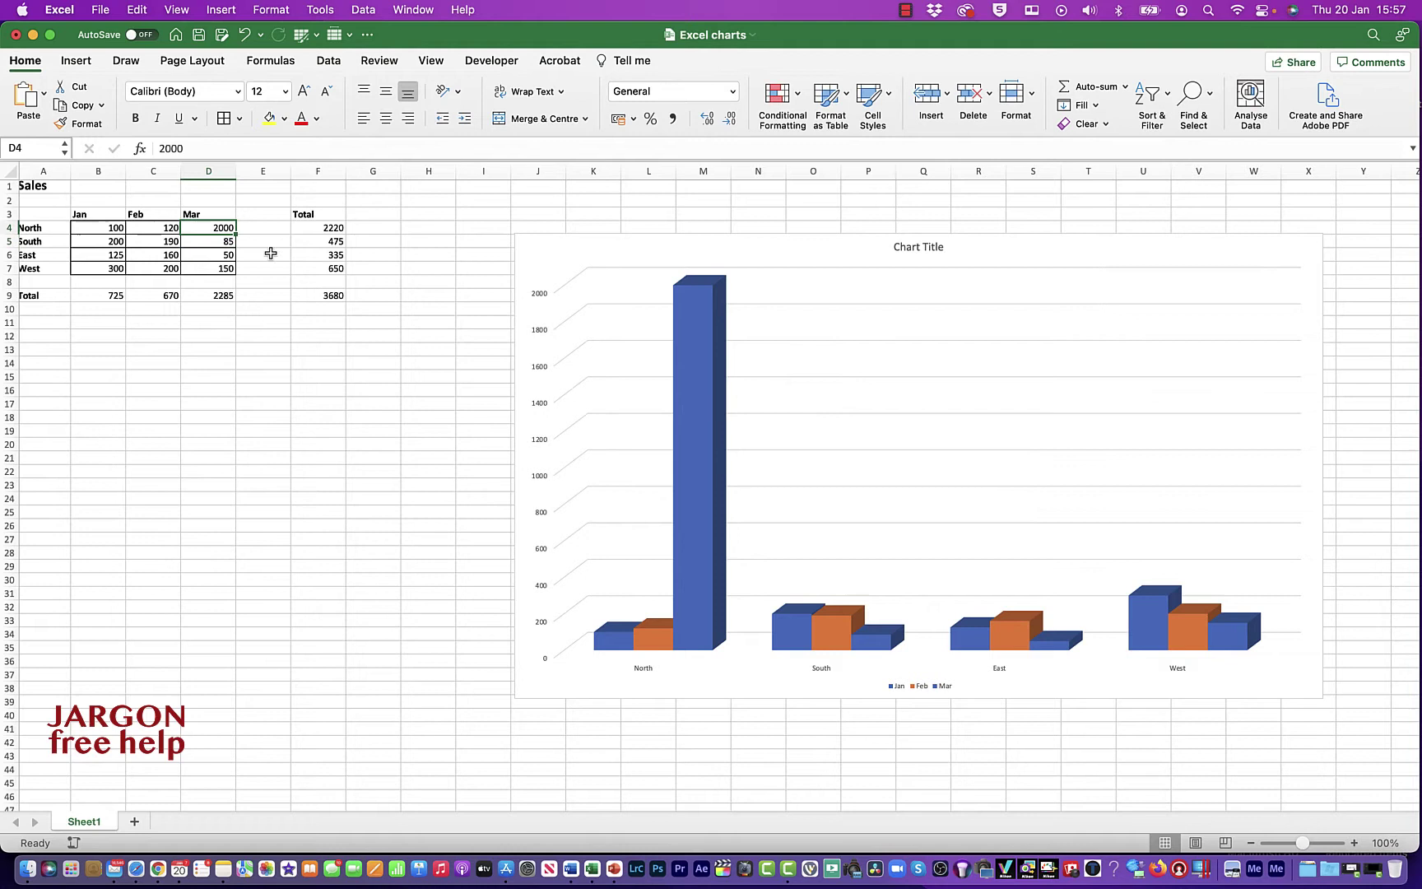
{"action": "type", "text": "200"}
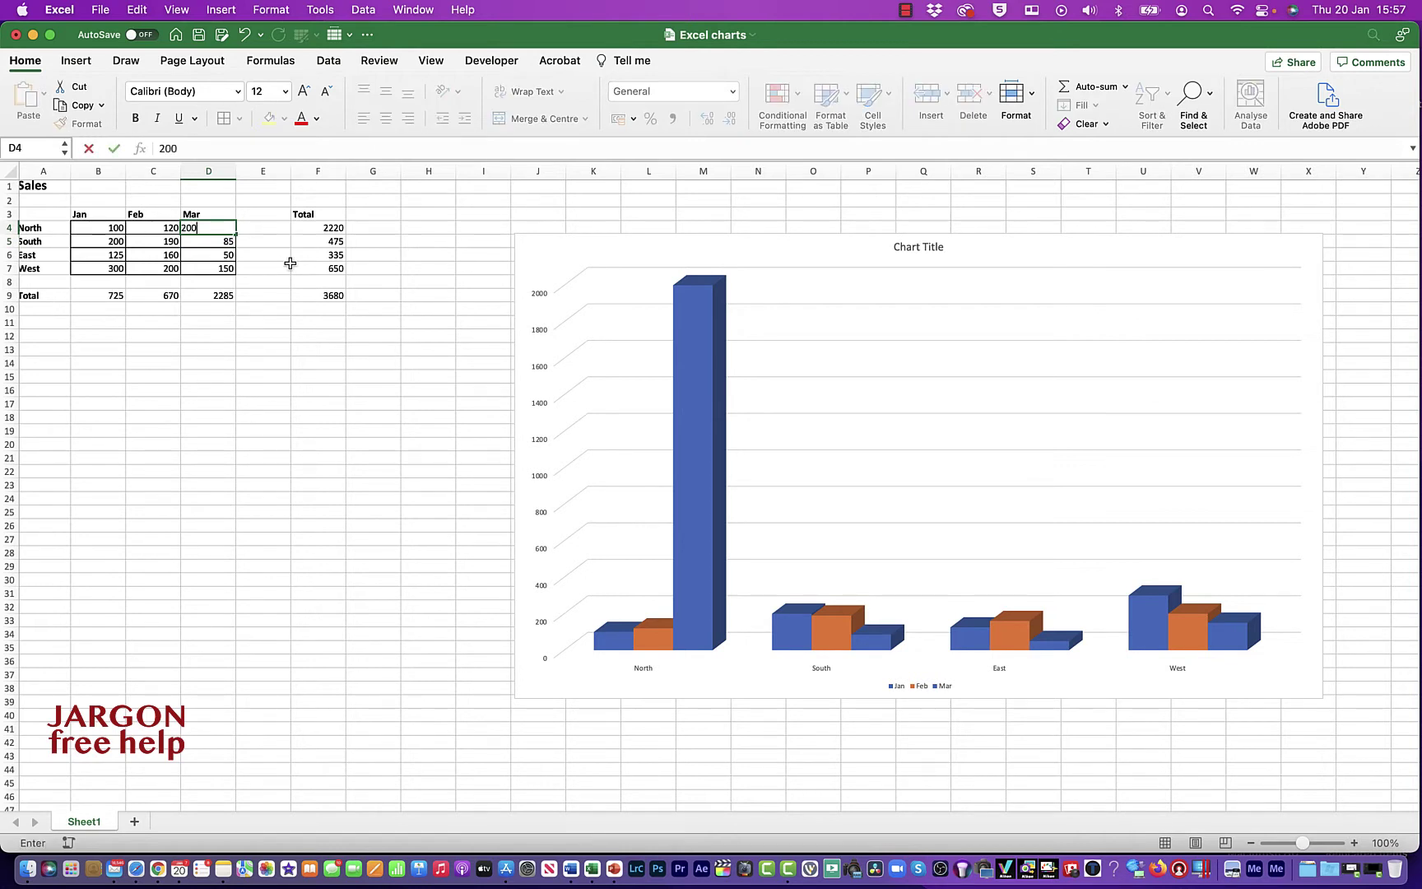
{"action": "key", "text": "Return"}
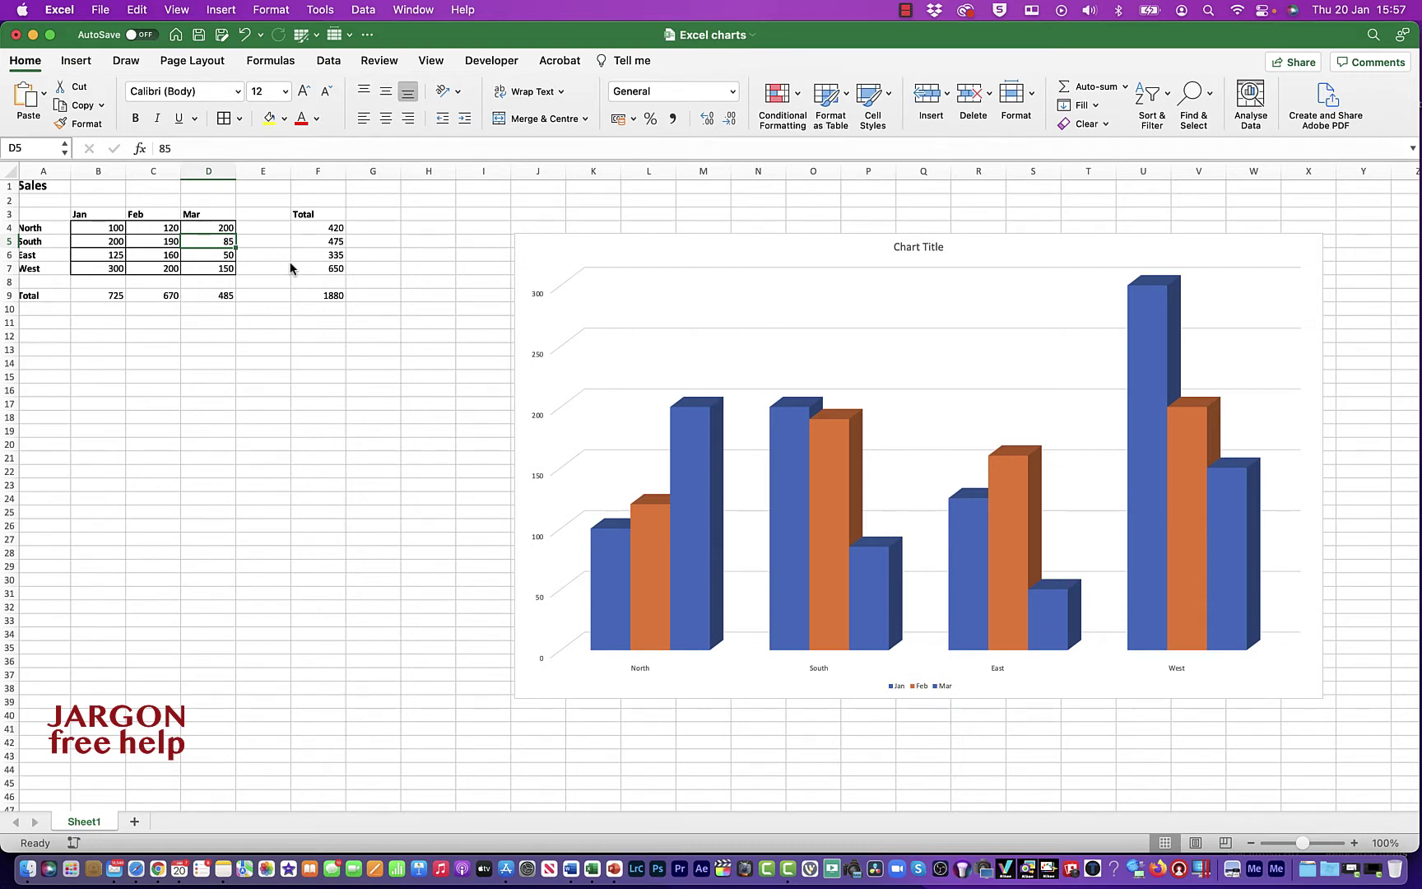
Copy the 3-D regional sales column chart from Excel.
{"action": "left_click", "coordinate": [558, 262]}
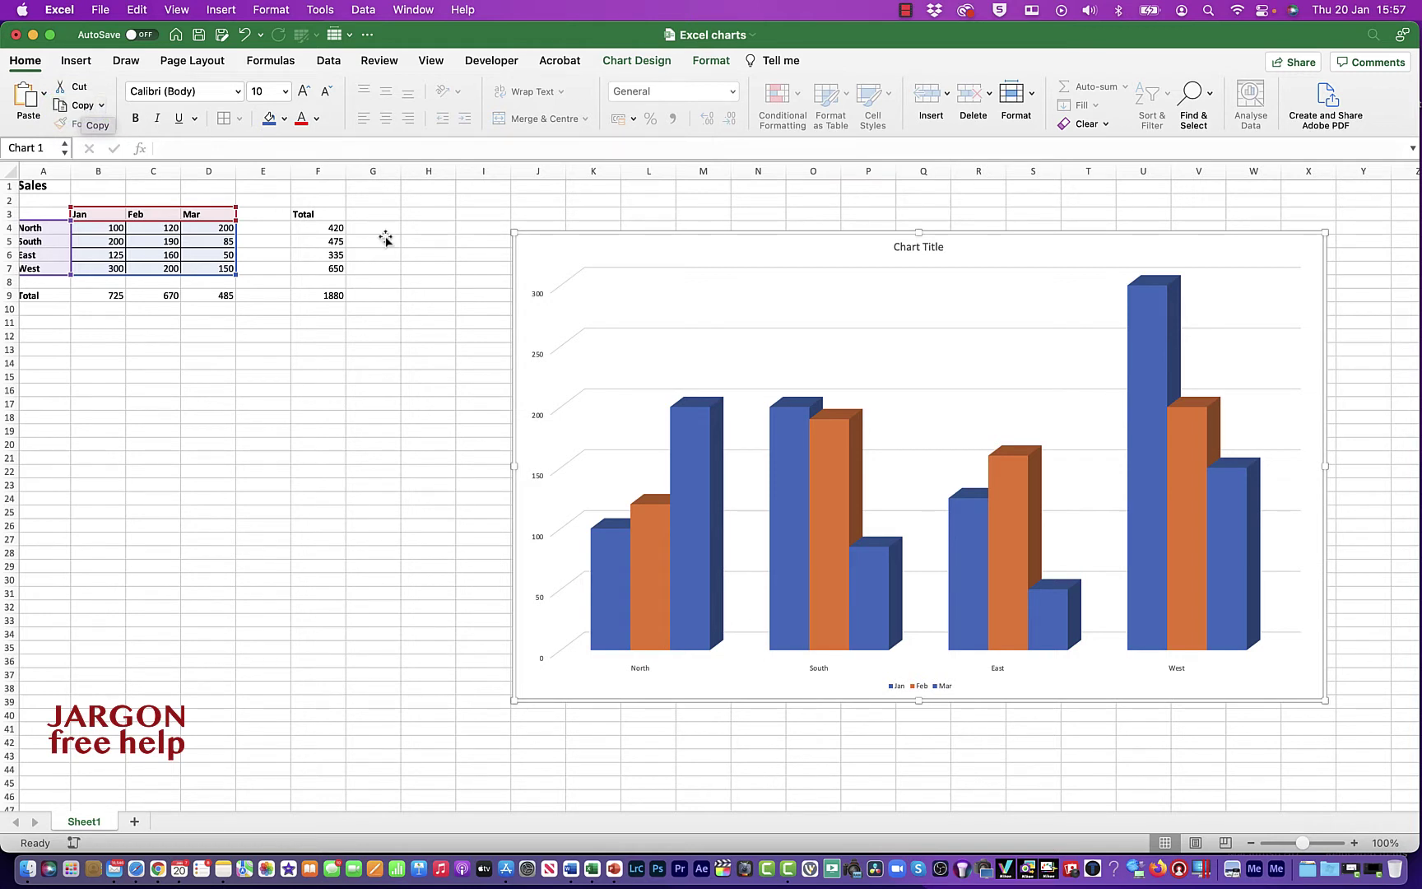
{"action": "right_click", "coordinate": [631, 256]}
{"action": "left_click", "coordinate": [648, 283]}
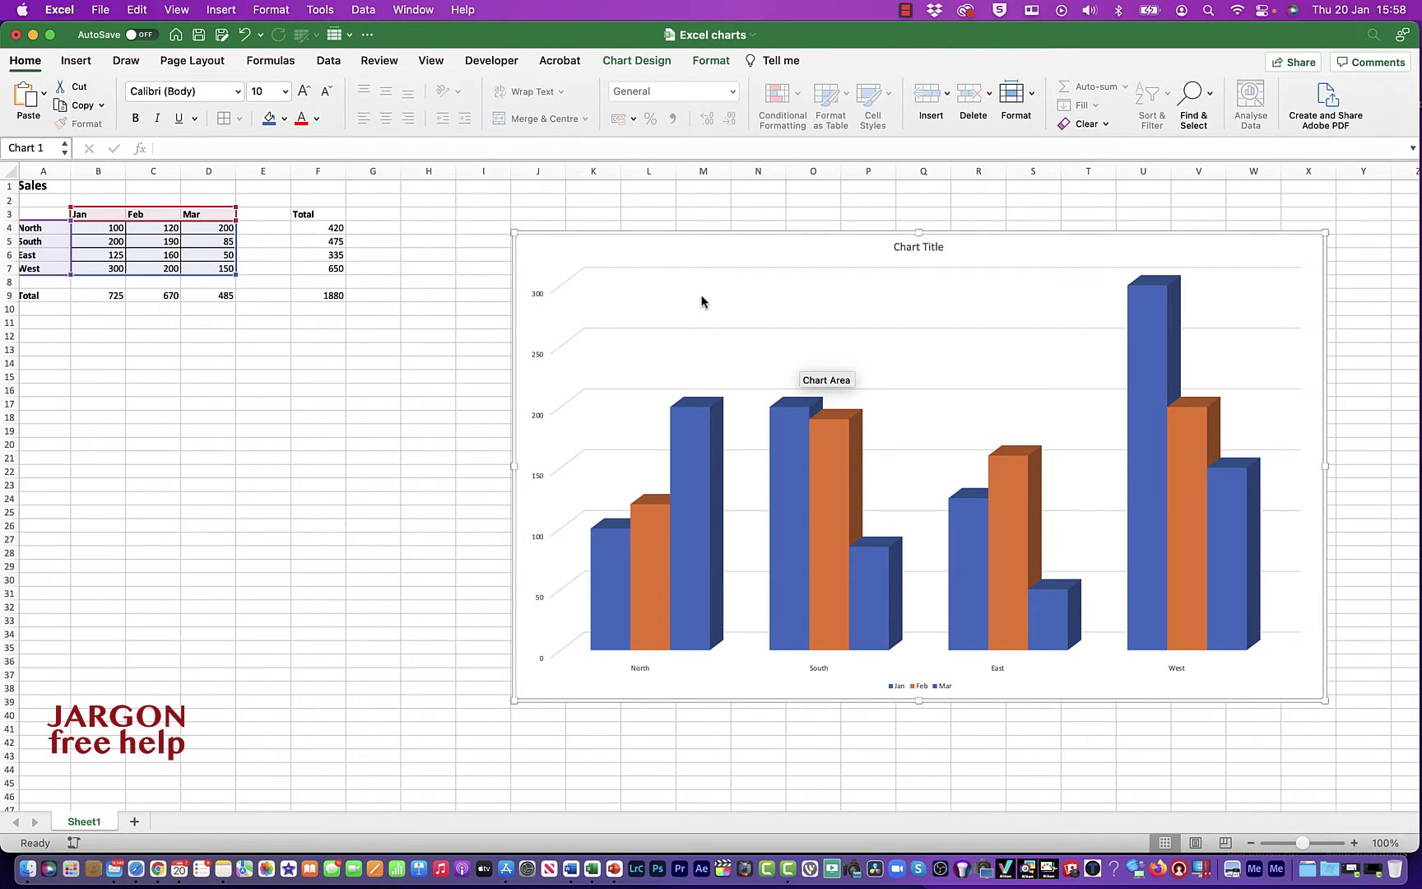
Paste the copied sales chart into slide 3's content placeholder and grant access to Excel charts.xlsx.
{"action": "left_click", "coordinate": [613, 873]}
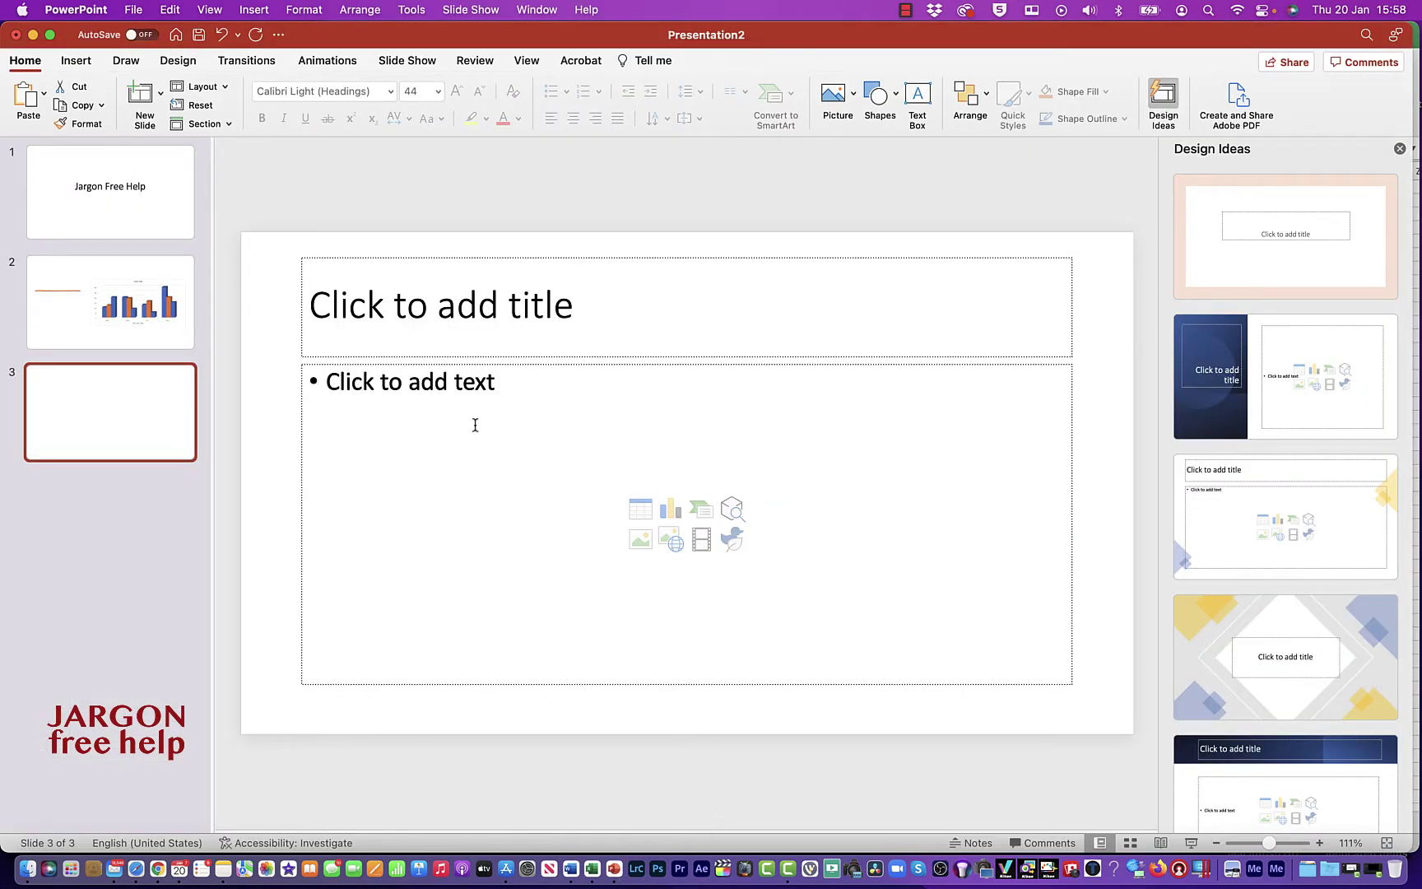
{"action": "left_click", "coordinate": [415, 425]}
{"action": "right_click", "coordinate": [414, 423]}
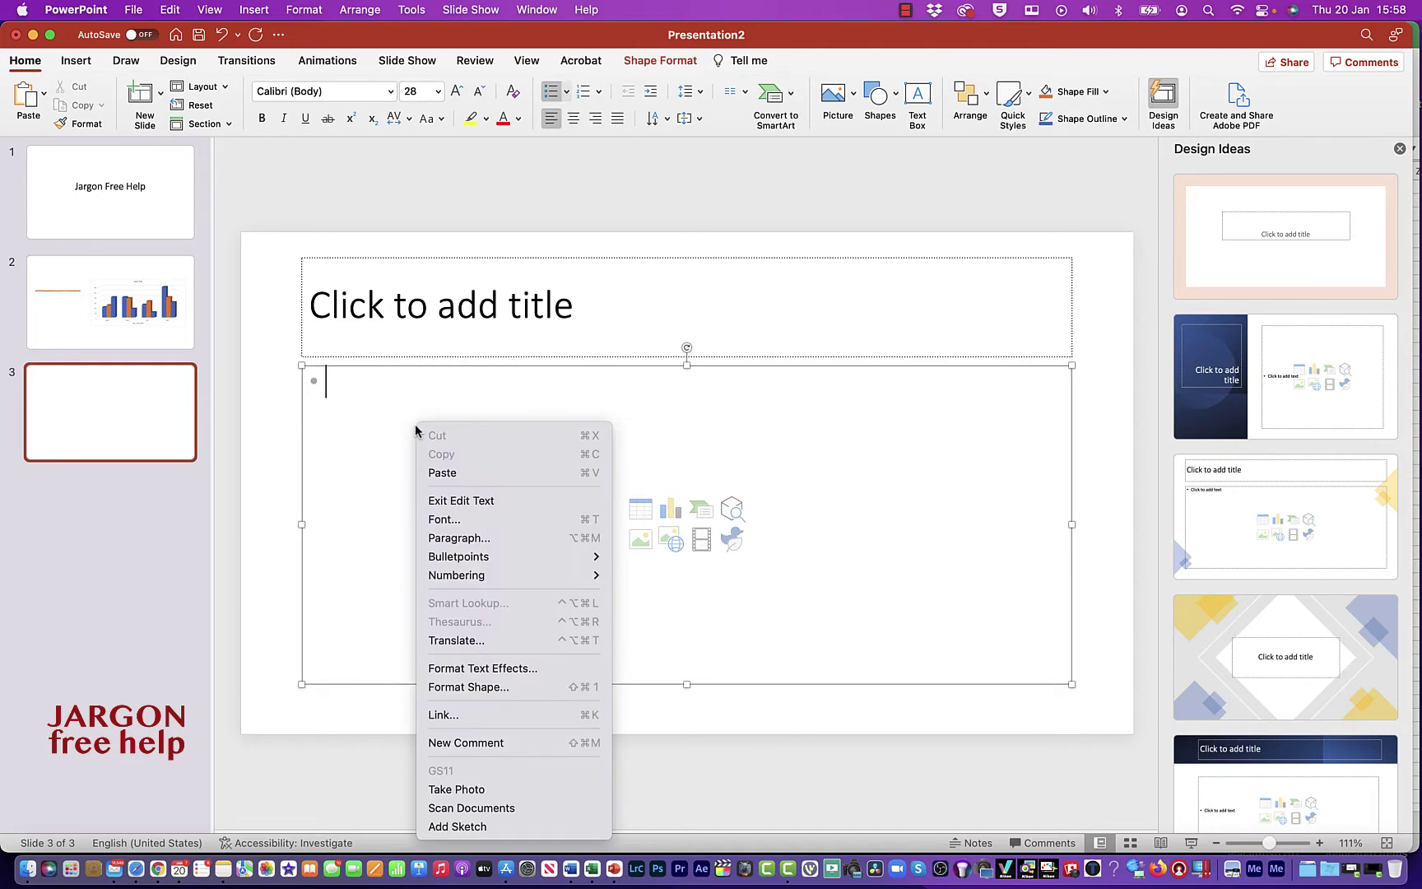
{"action": "left_click", "coordinate": [453, 474]}
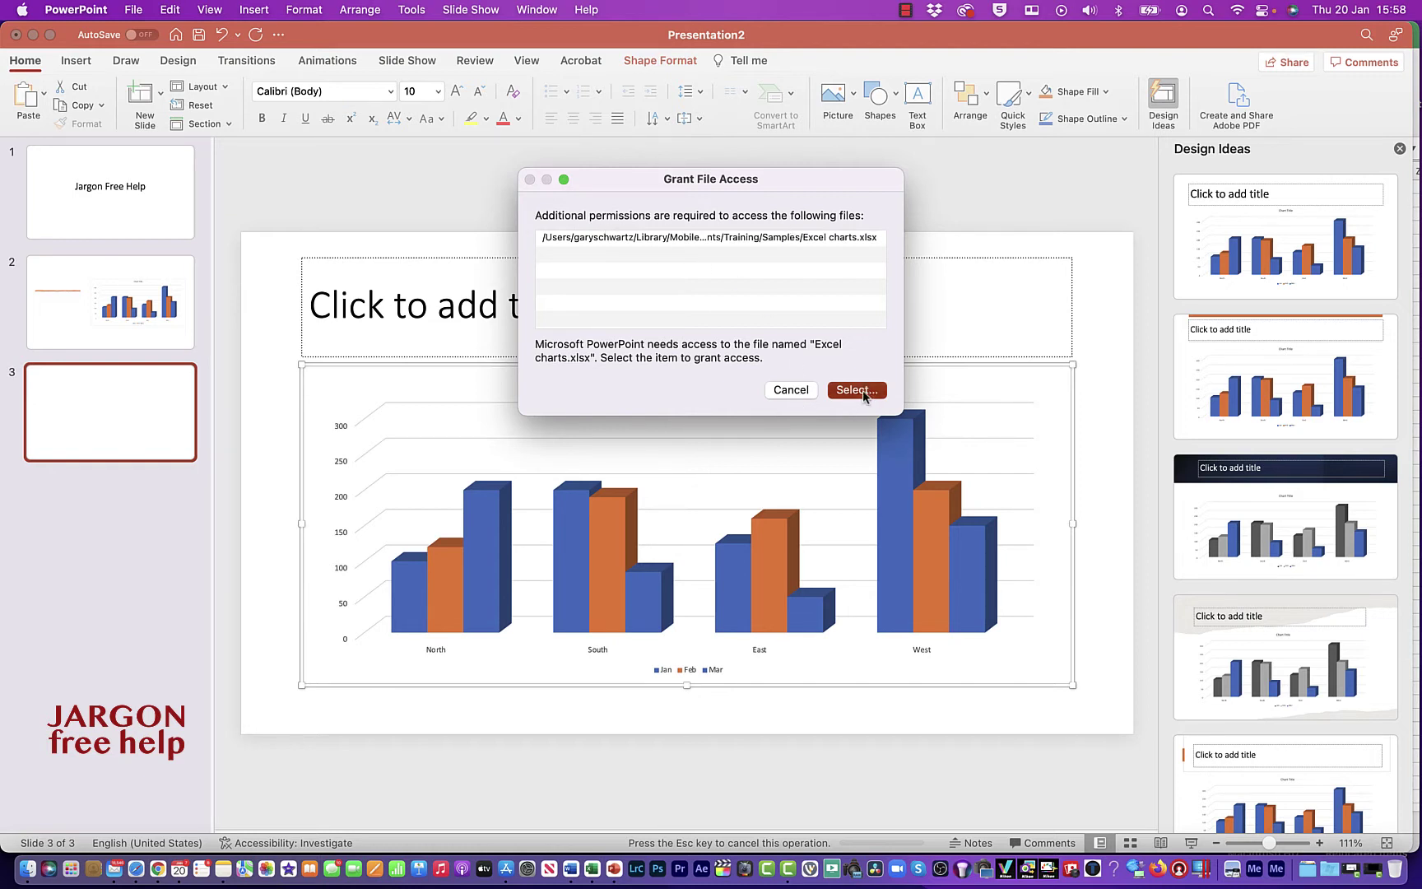
{"action": "left_click", "coordinate": [863, 394]}
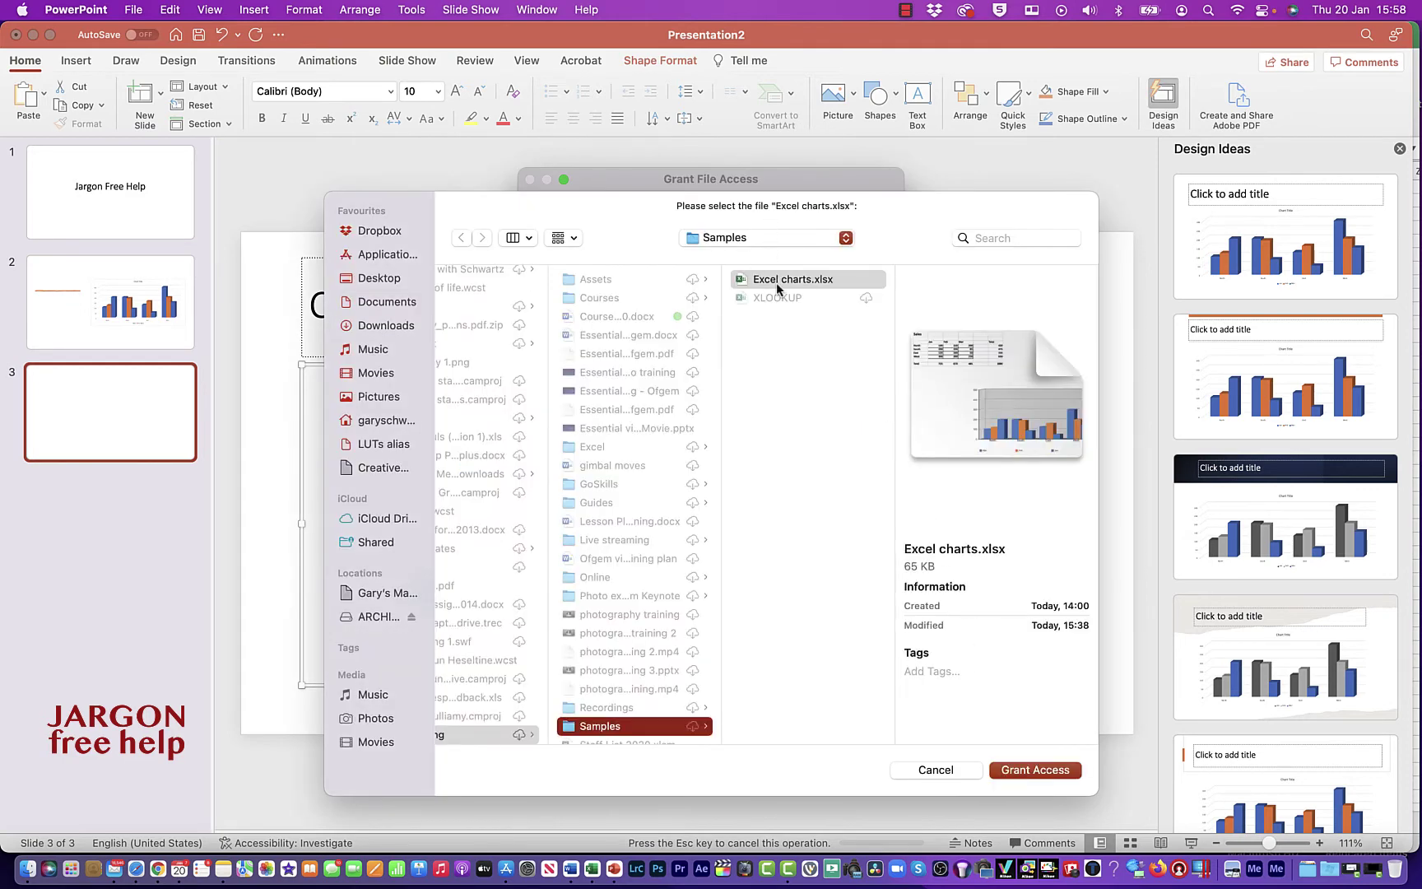
{"action": "left_click", "coordinate": [1047, 770]}
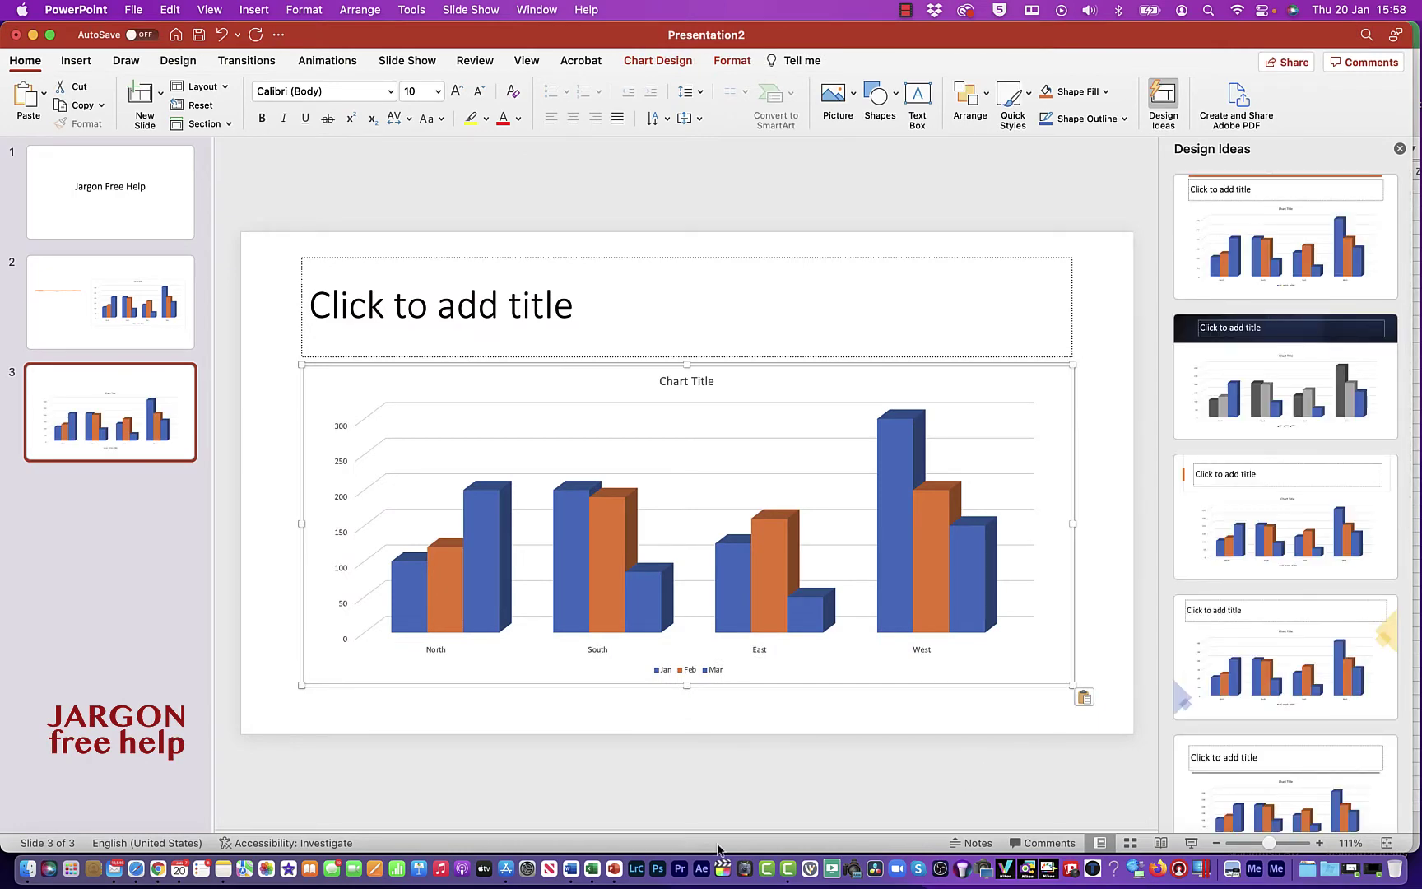
In Excel, enter 2000 as South's March sales in cell D5.
{"action": "left_click", "coordinate": [592, 869]}
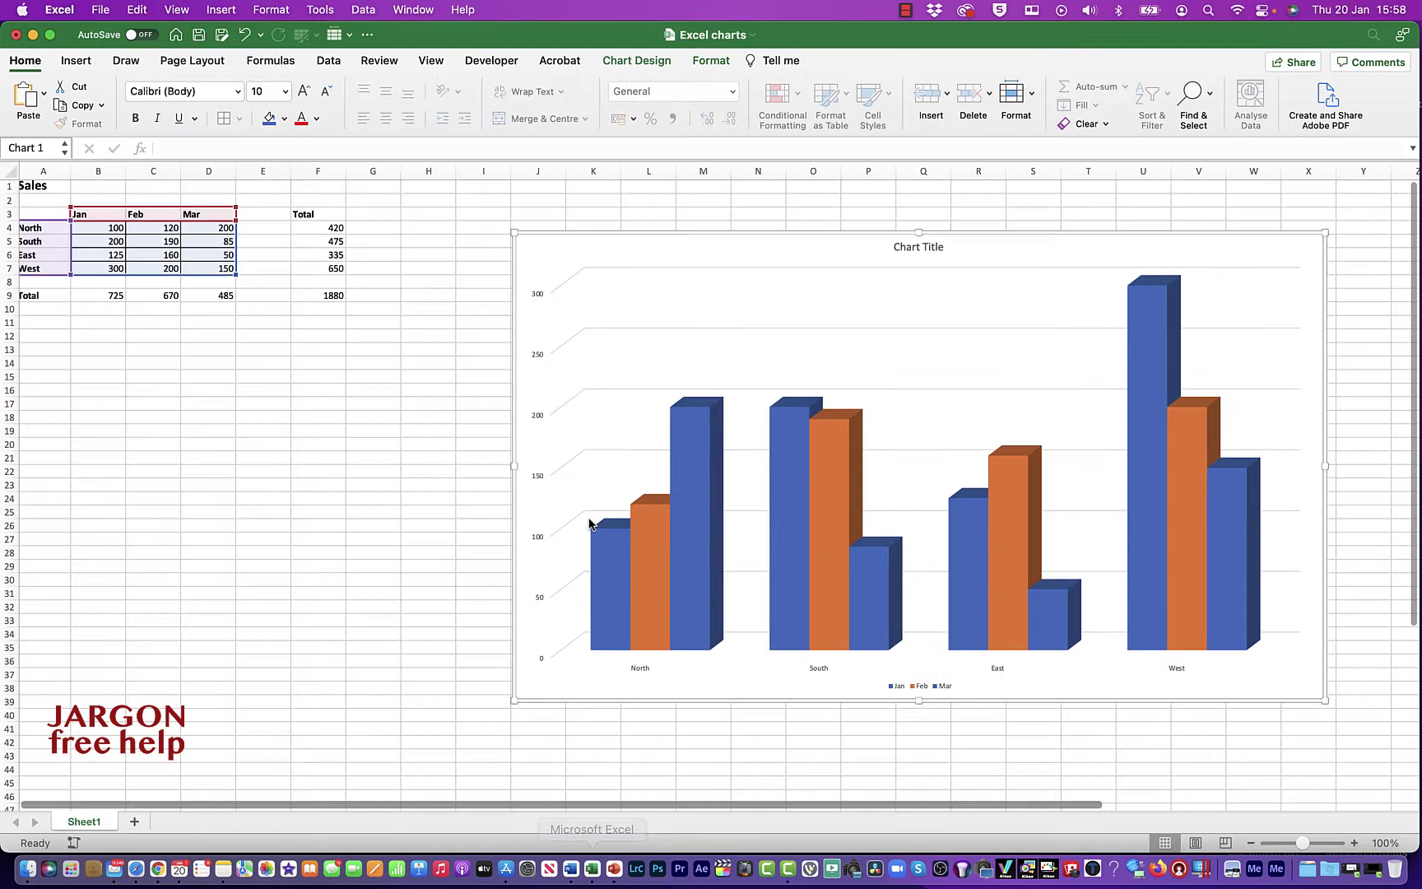
{"action": "left_click", "coordinate": [207, 237]}
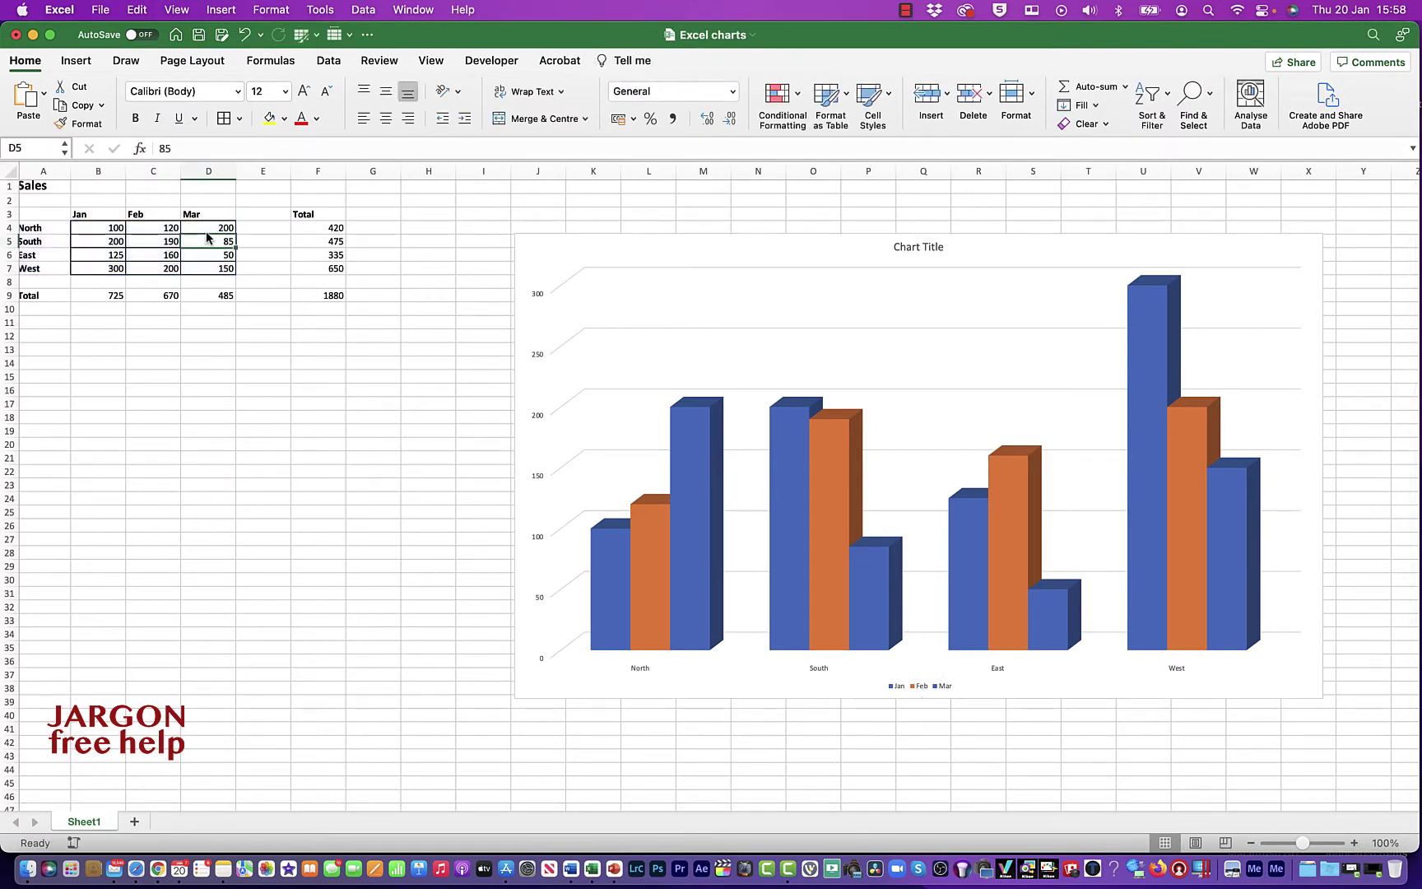
{"action": "type", "text": "2000"}
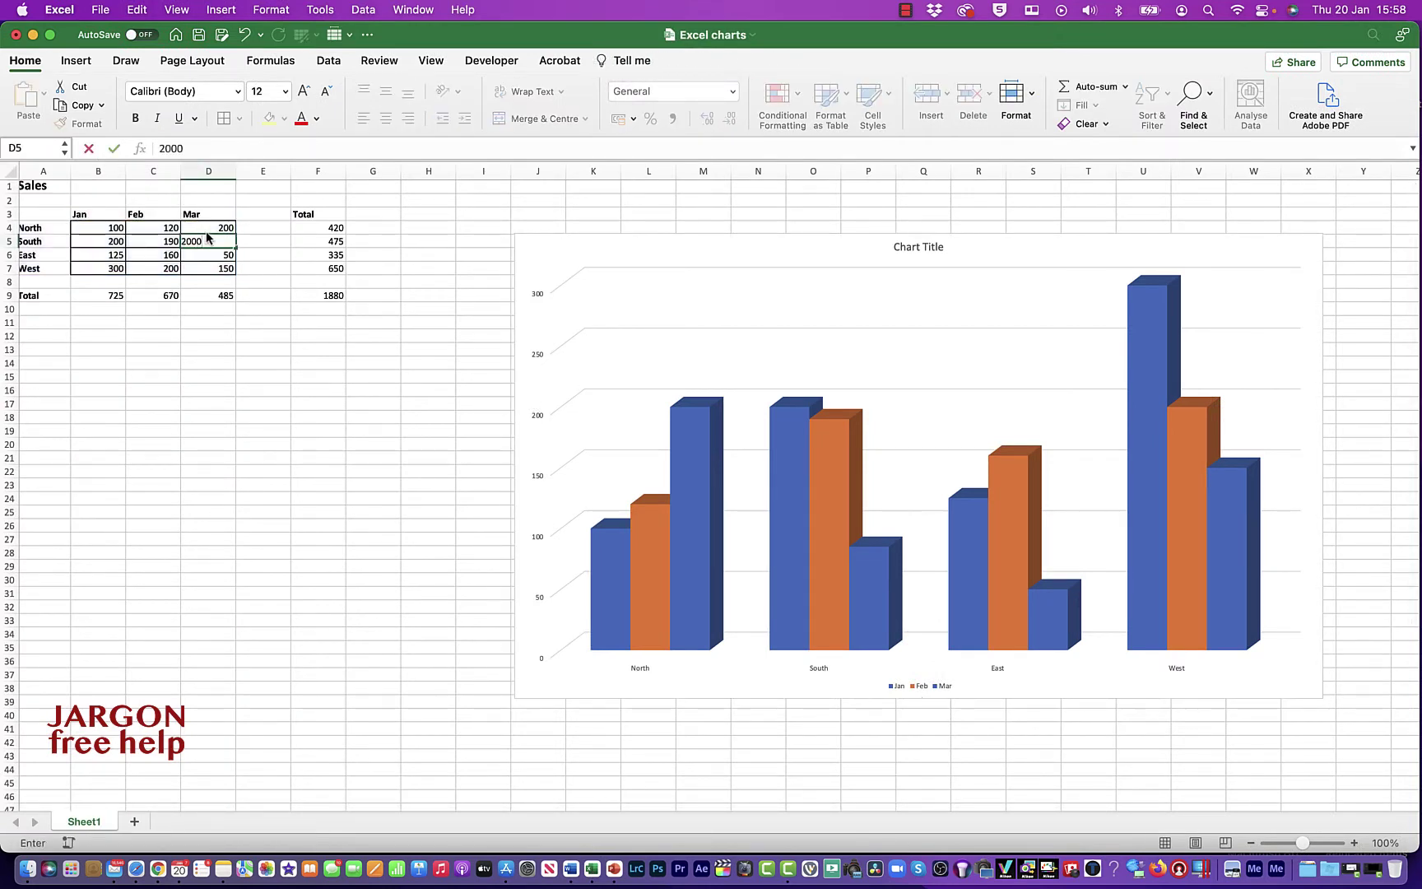
{"action": "key", "text": "Return"}
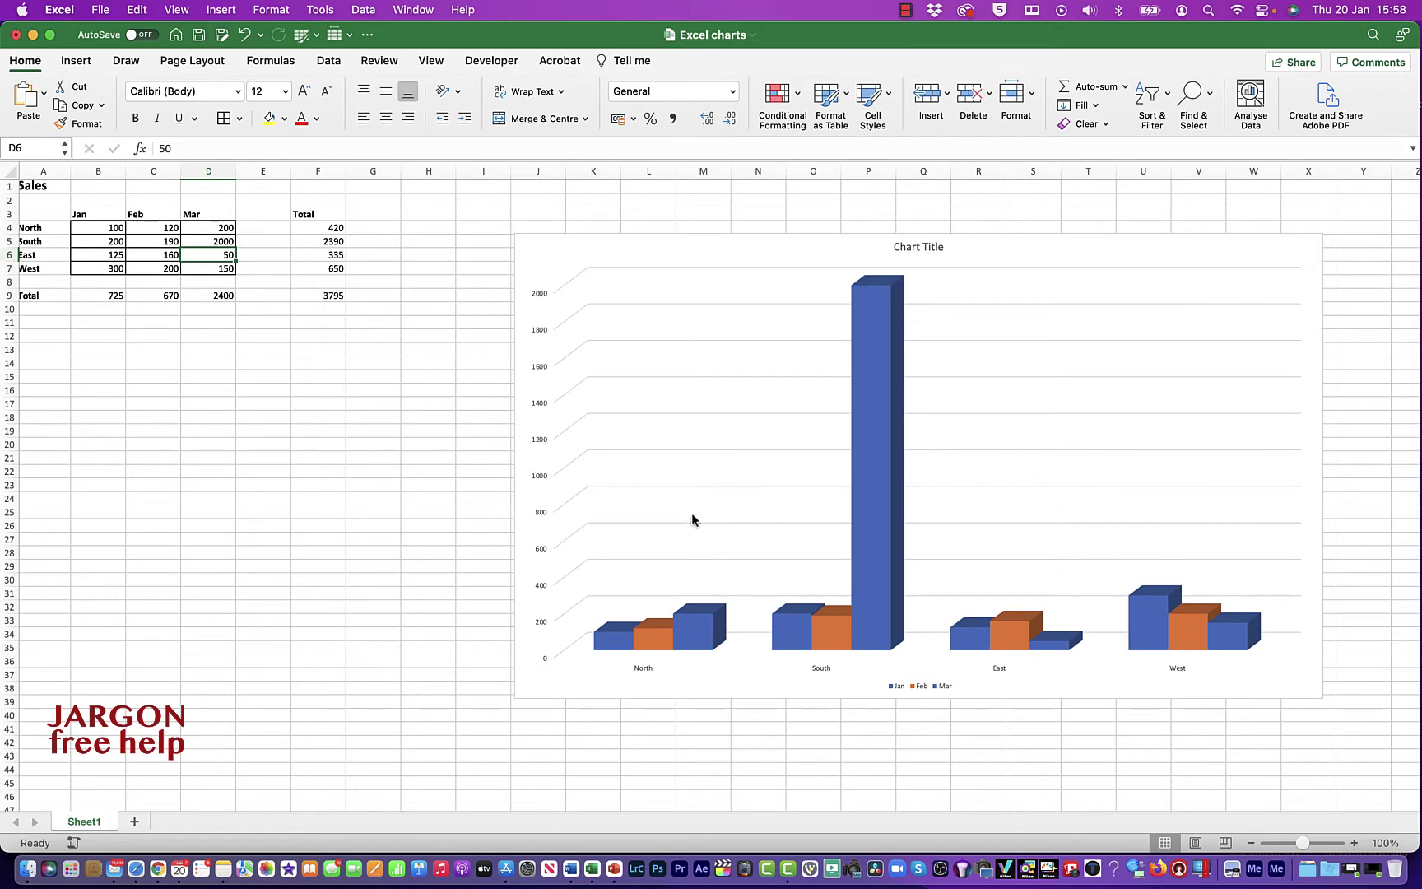
Check slide 3's chart shows South's 2000 March bar, then add title-and-content slide 4.
{"action": "left_click", "coordinate": [614, 868]}
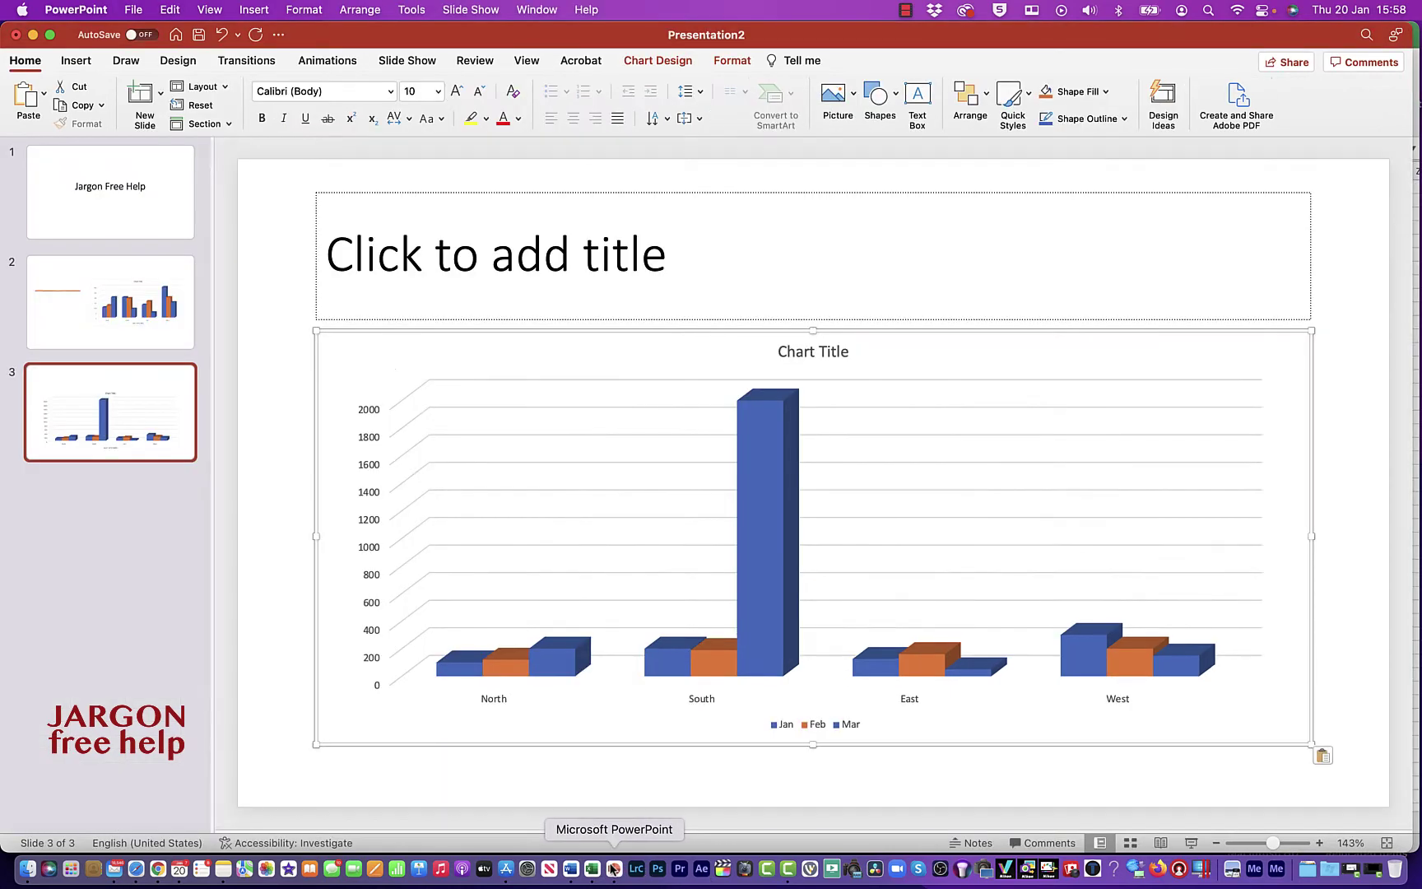
{"action": "mouse_move", "coordinate": [777, 488]}
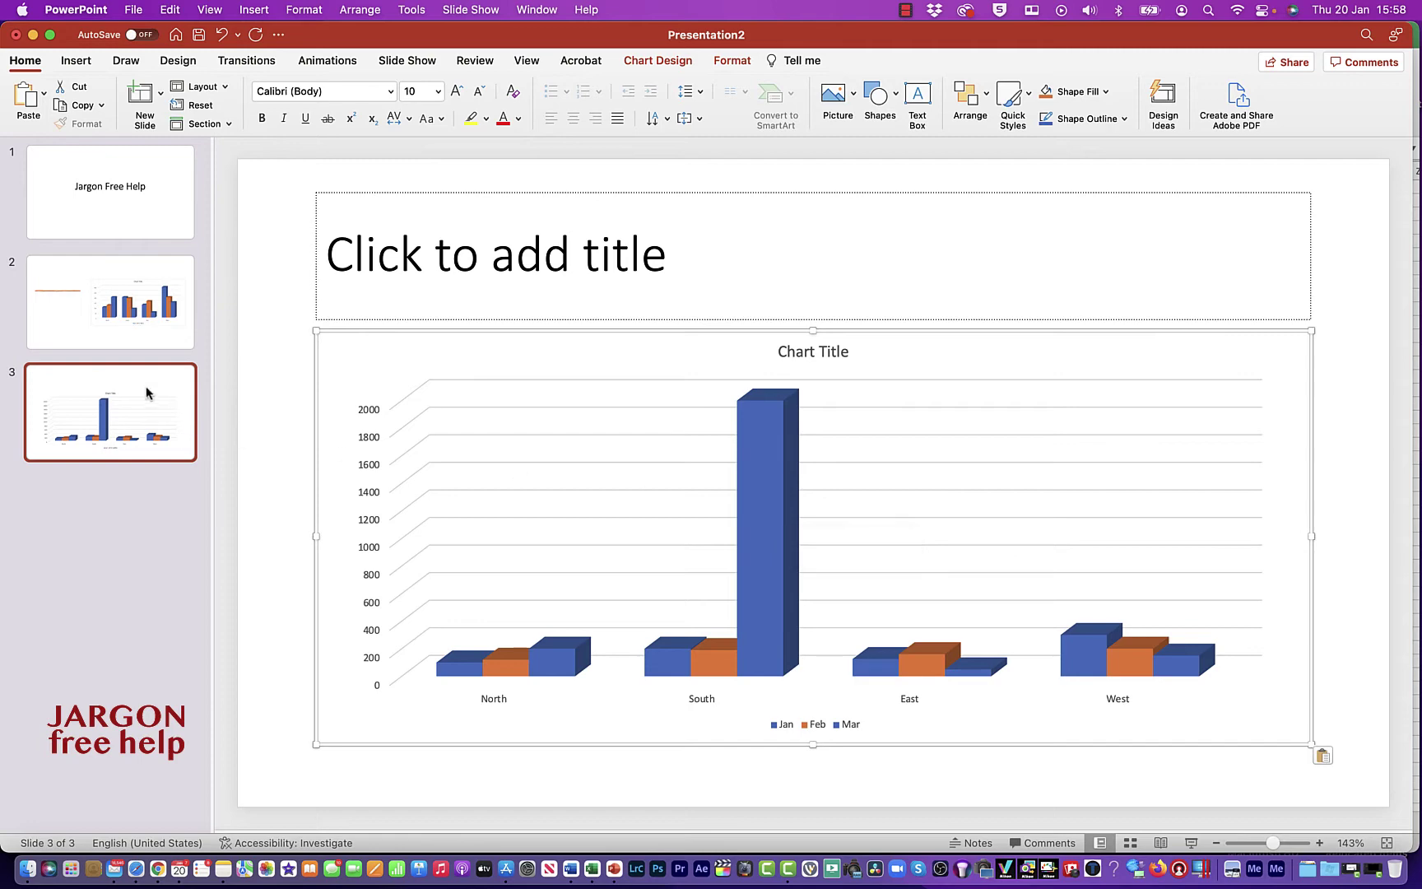
{"action": "left_click", "coordinate": [144, 96]}
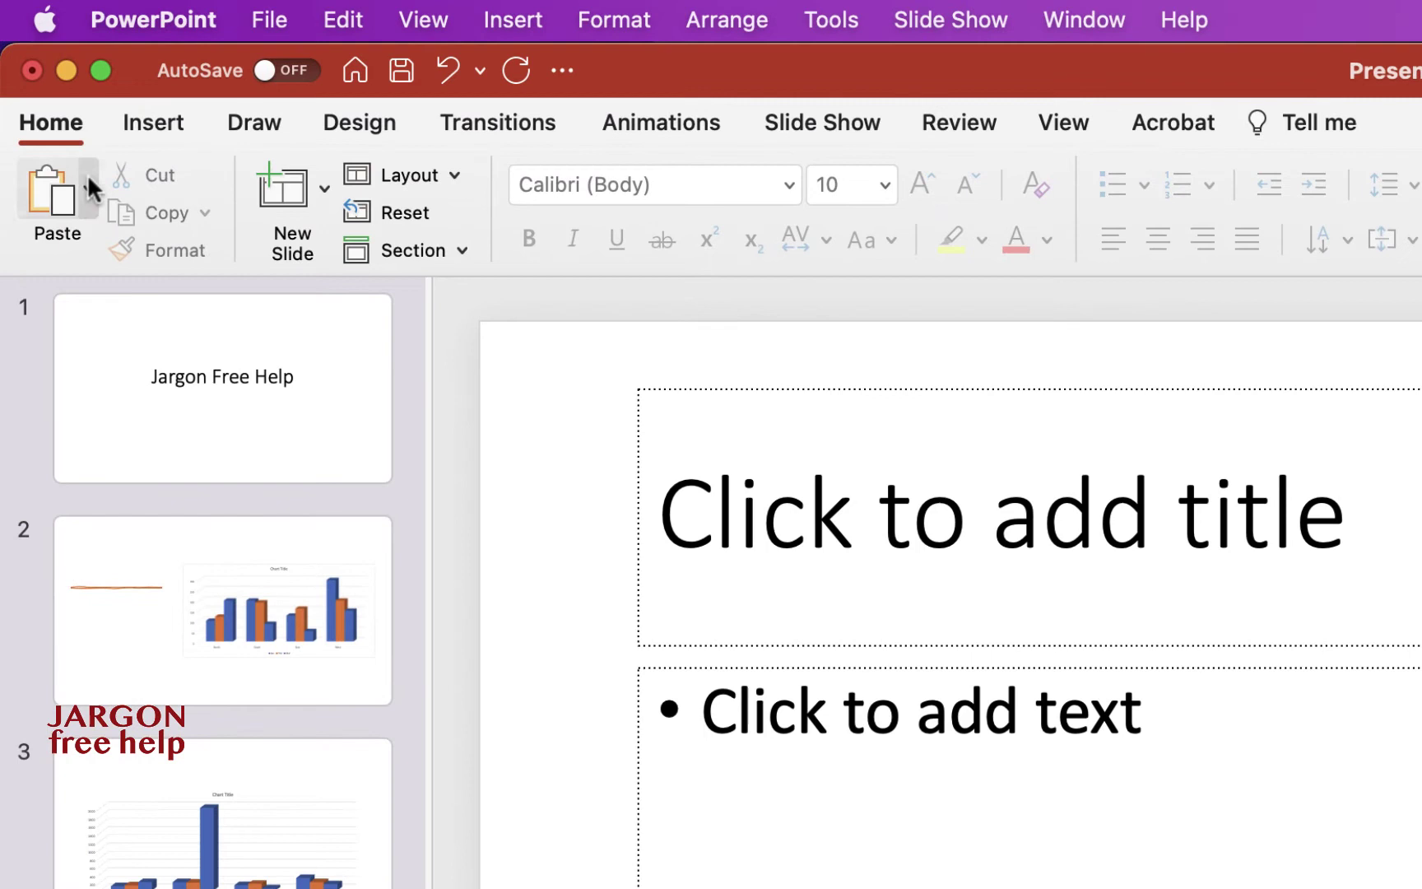
Paste Special the chart onto slide 4 as a Microsoft Office Graphic Object.
{"action": "left_click", "coordinate": [85, 193]}
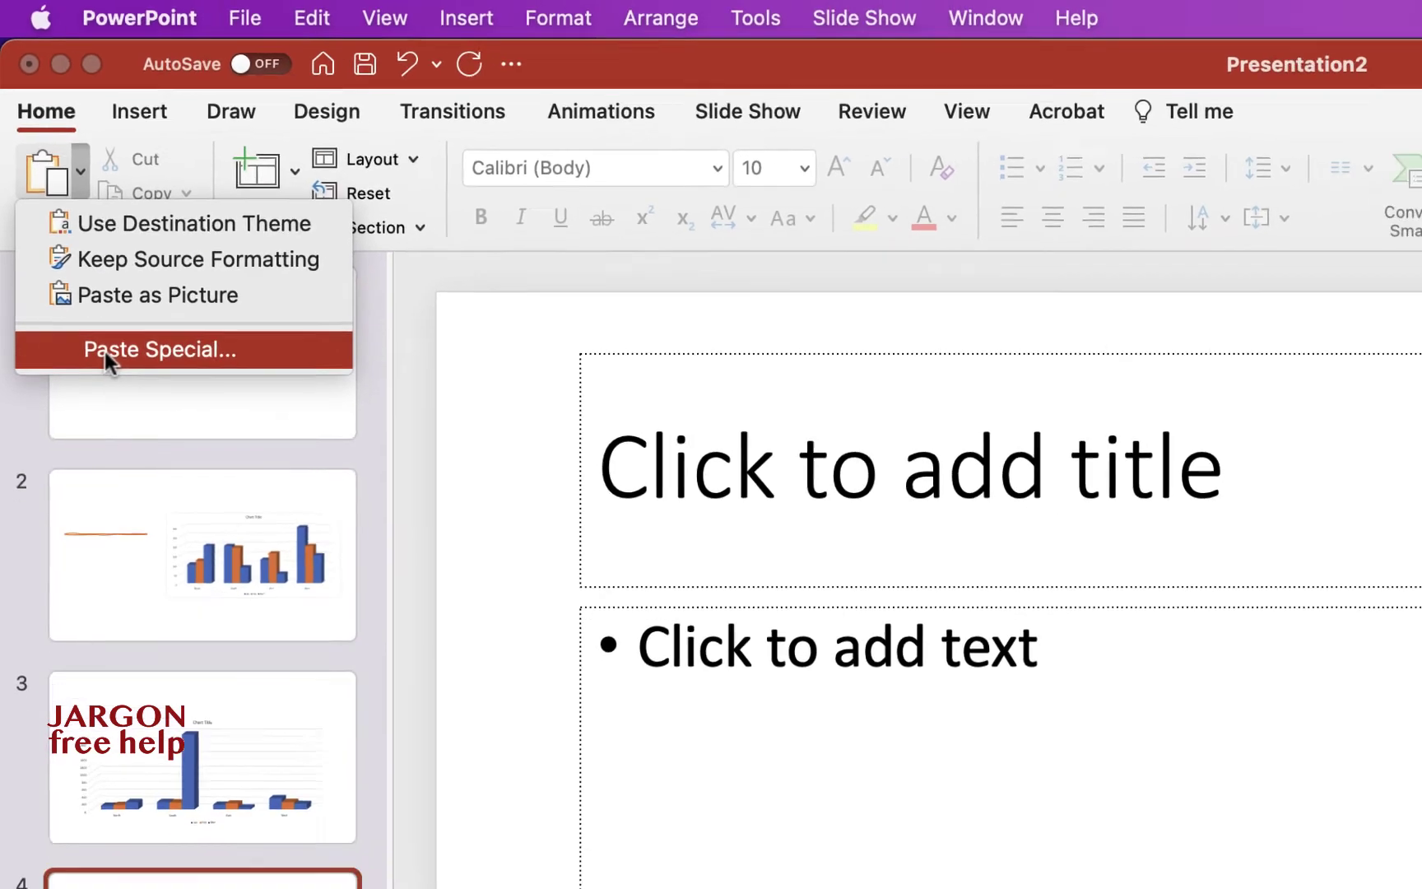
{"action": "left_click", "coordinate": [114, 384]}
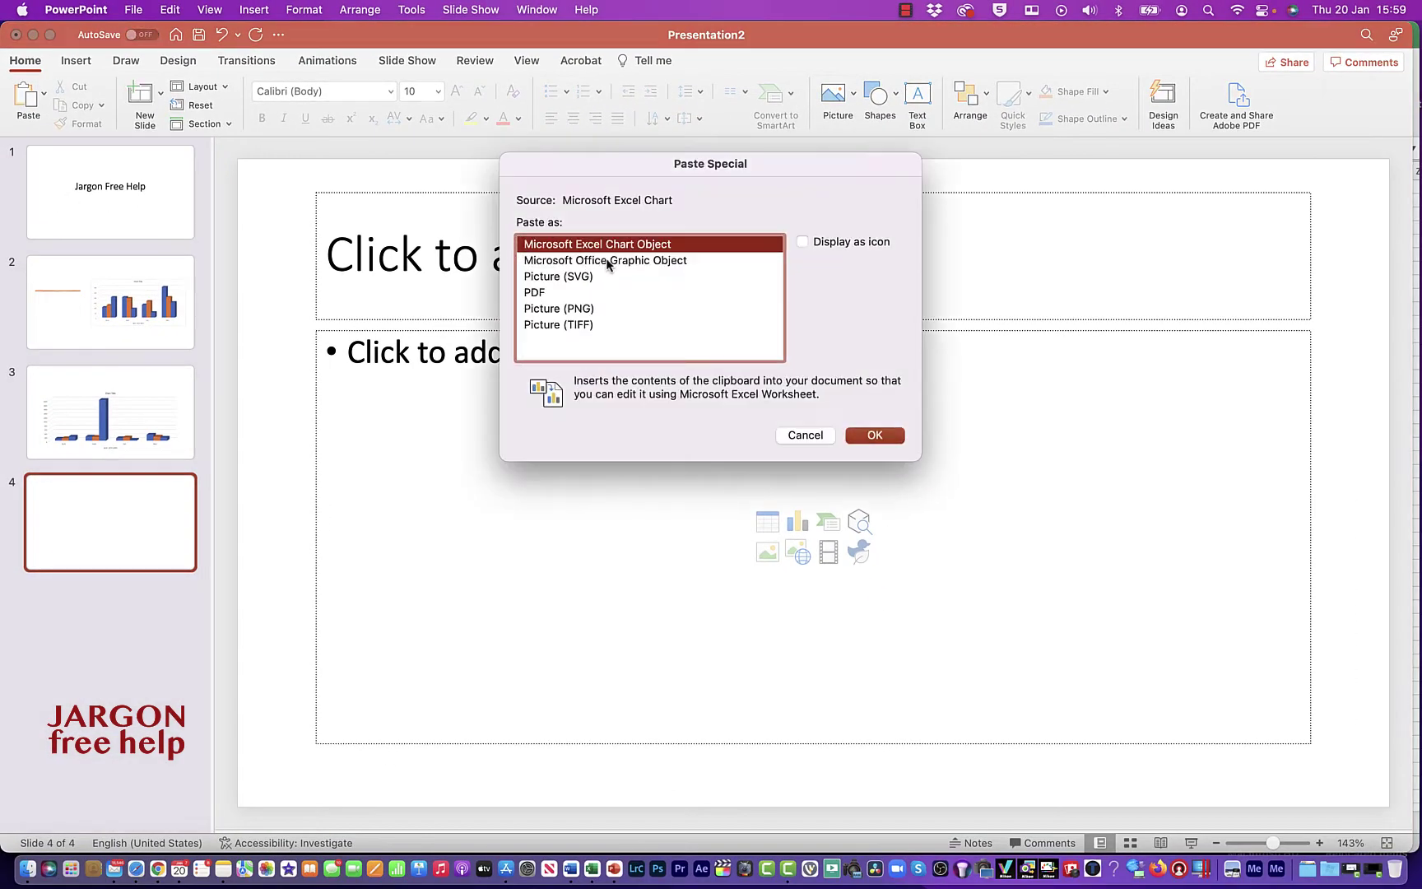
{"action": "left_click", "coordinate": [607, 262]}
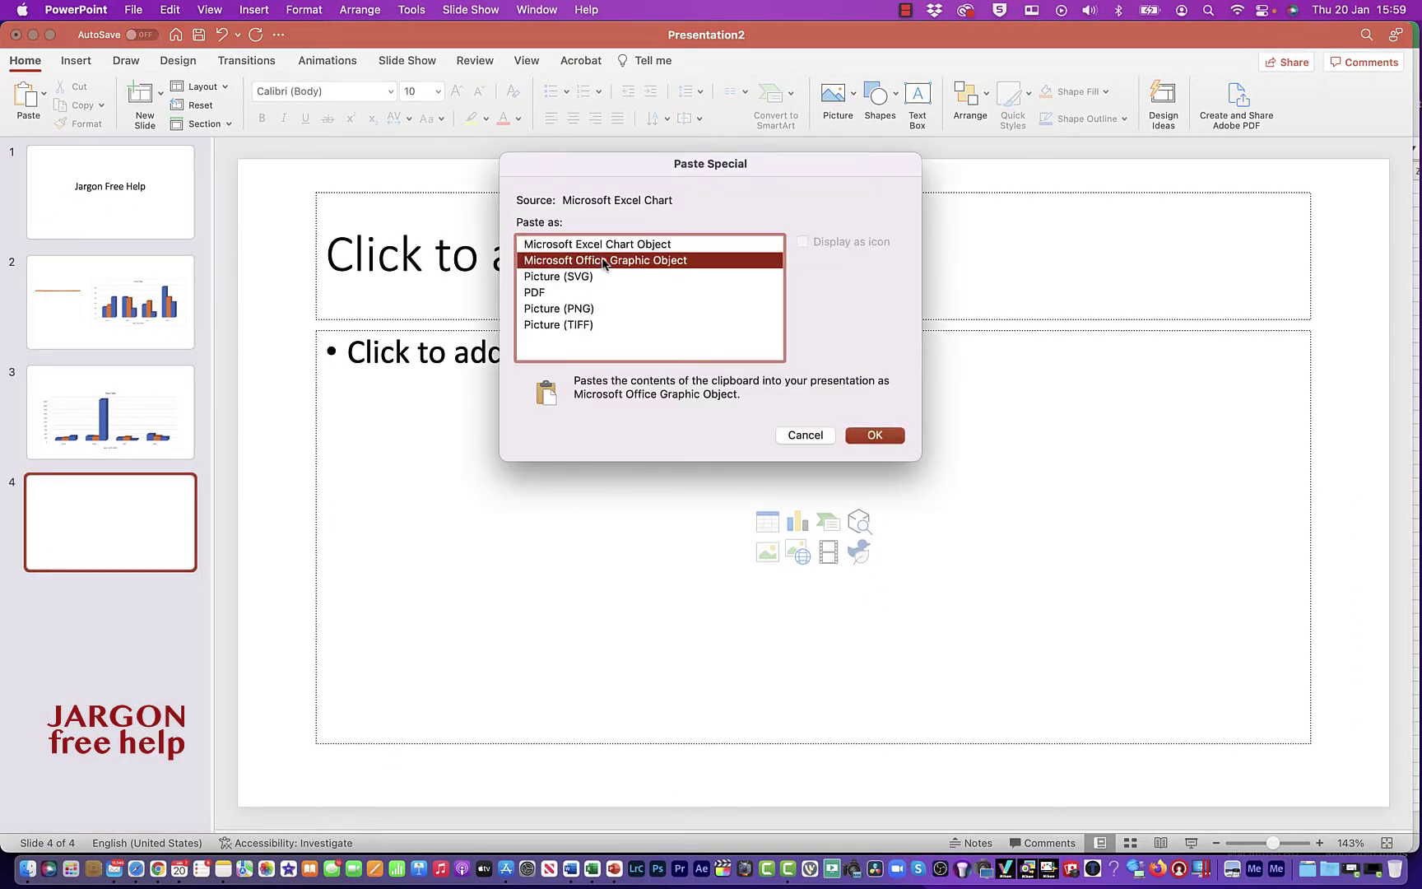
{"action": "left_click", "coordinate": [874, 435]}
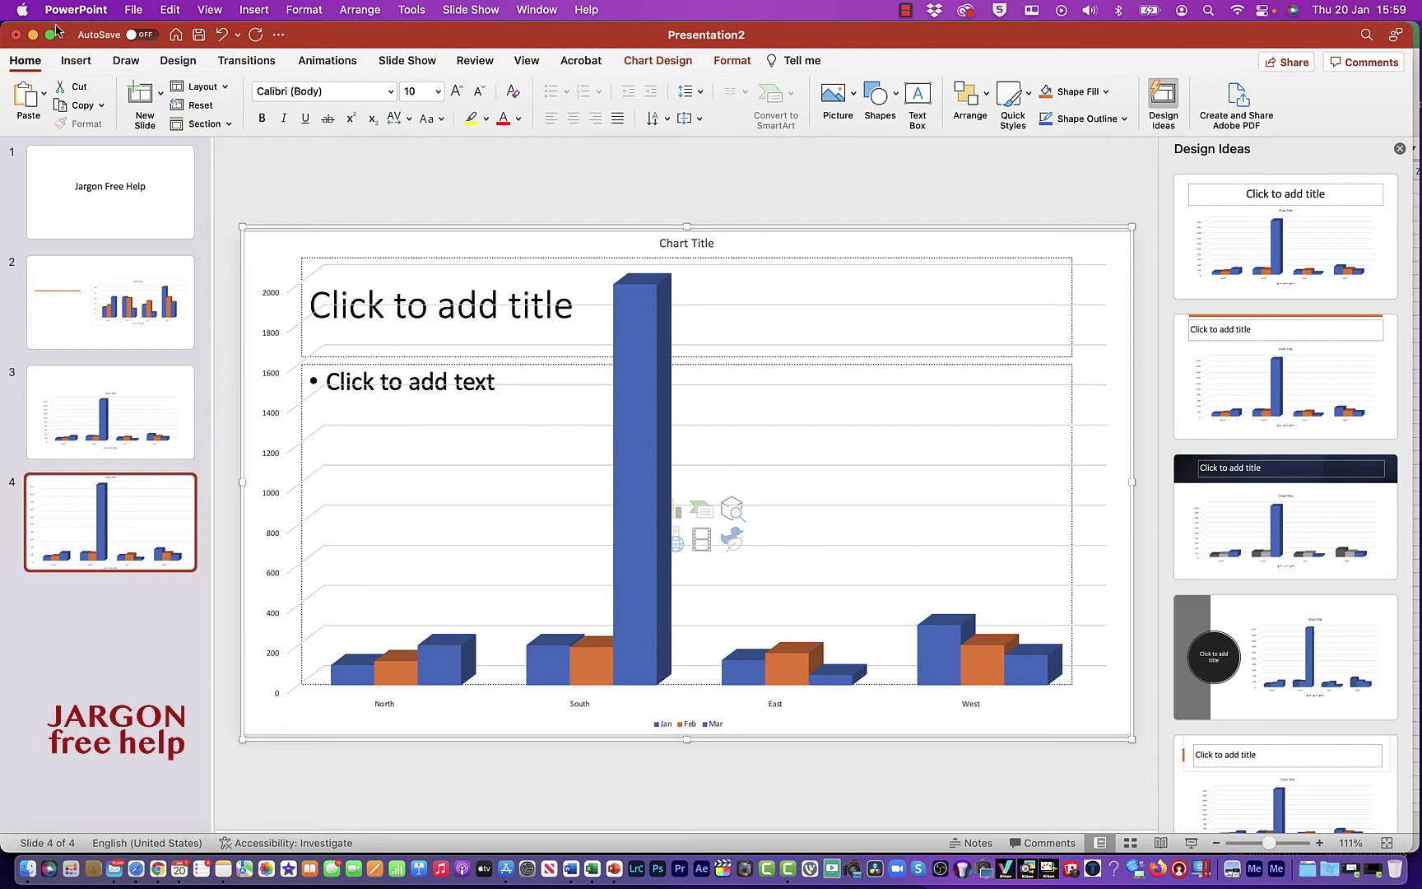
Review the Paste Special formats, cancel without pasting, and return to the Excel workbook.
{"action": "left_click", "coordinate": [44, 93]}
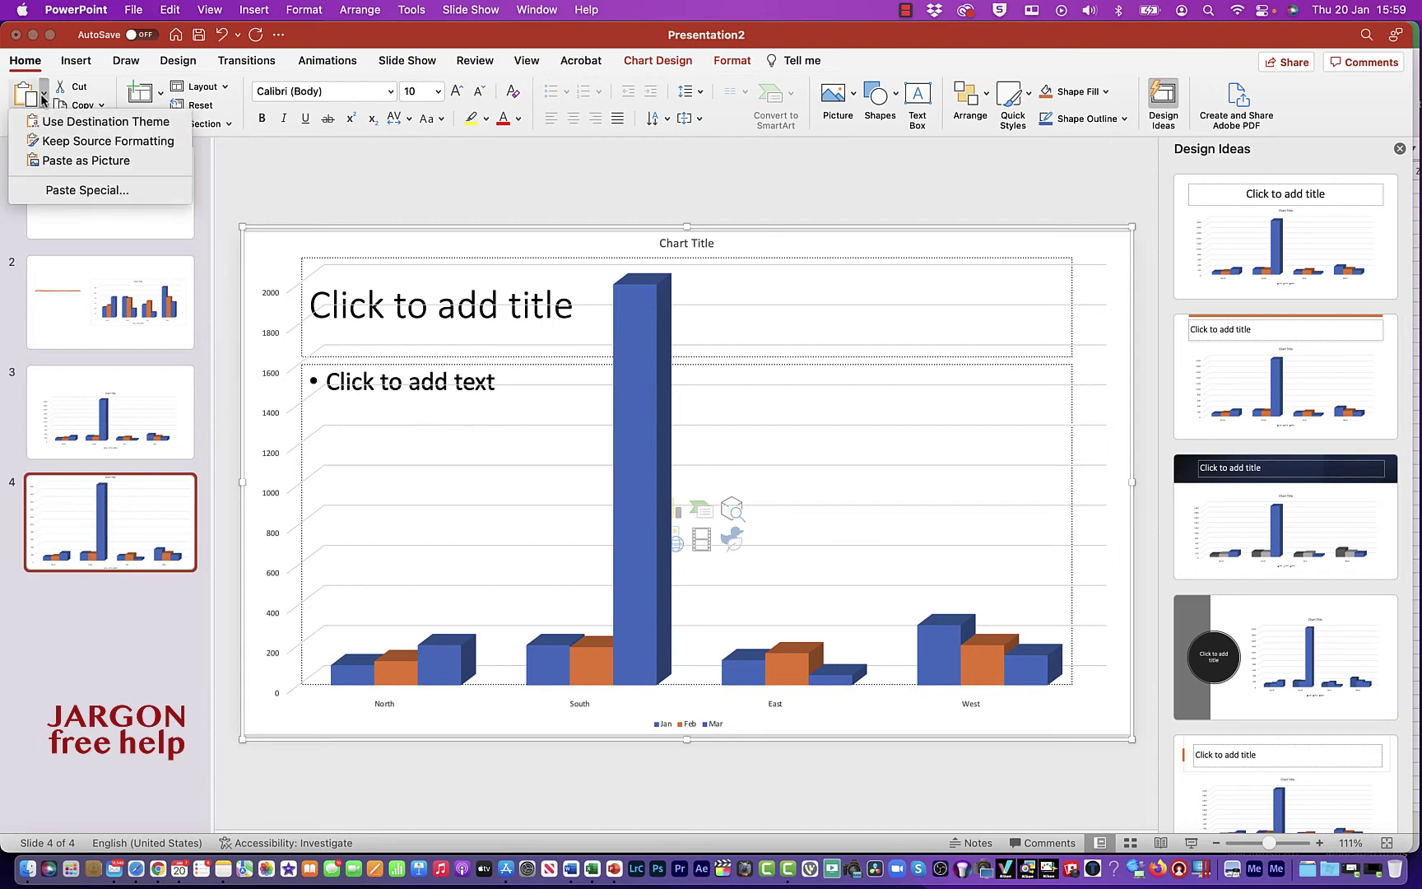
{"action": "left_click", "coordinate": [74, 190]}
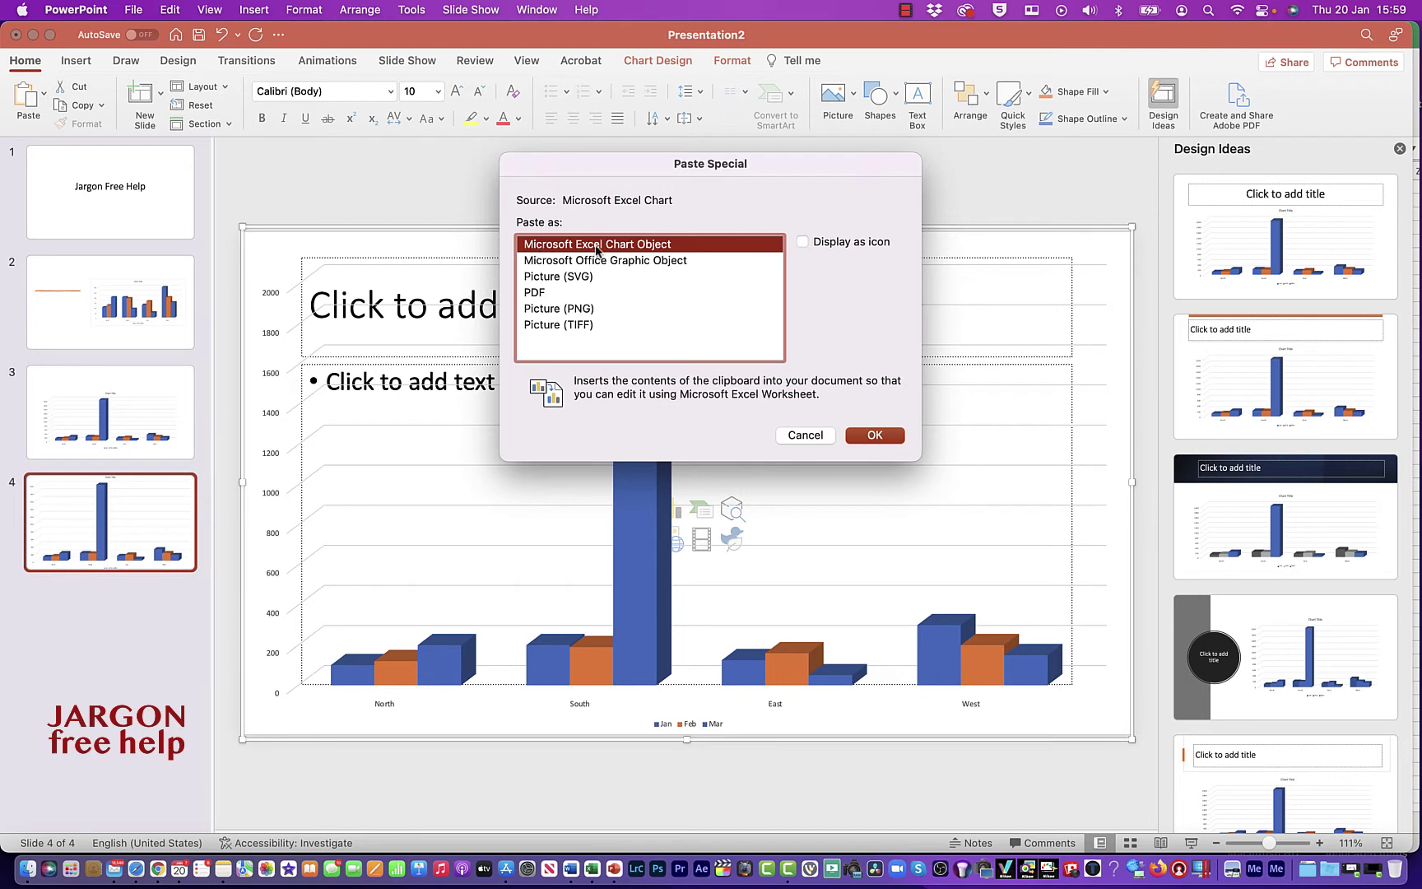
{"action": "left_click", "coordinate": [812, 437]}
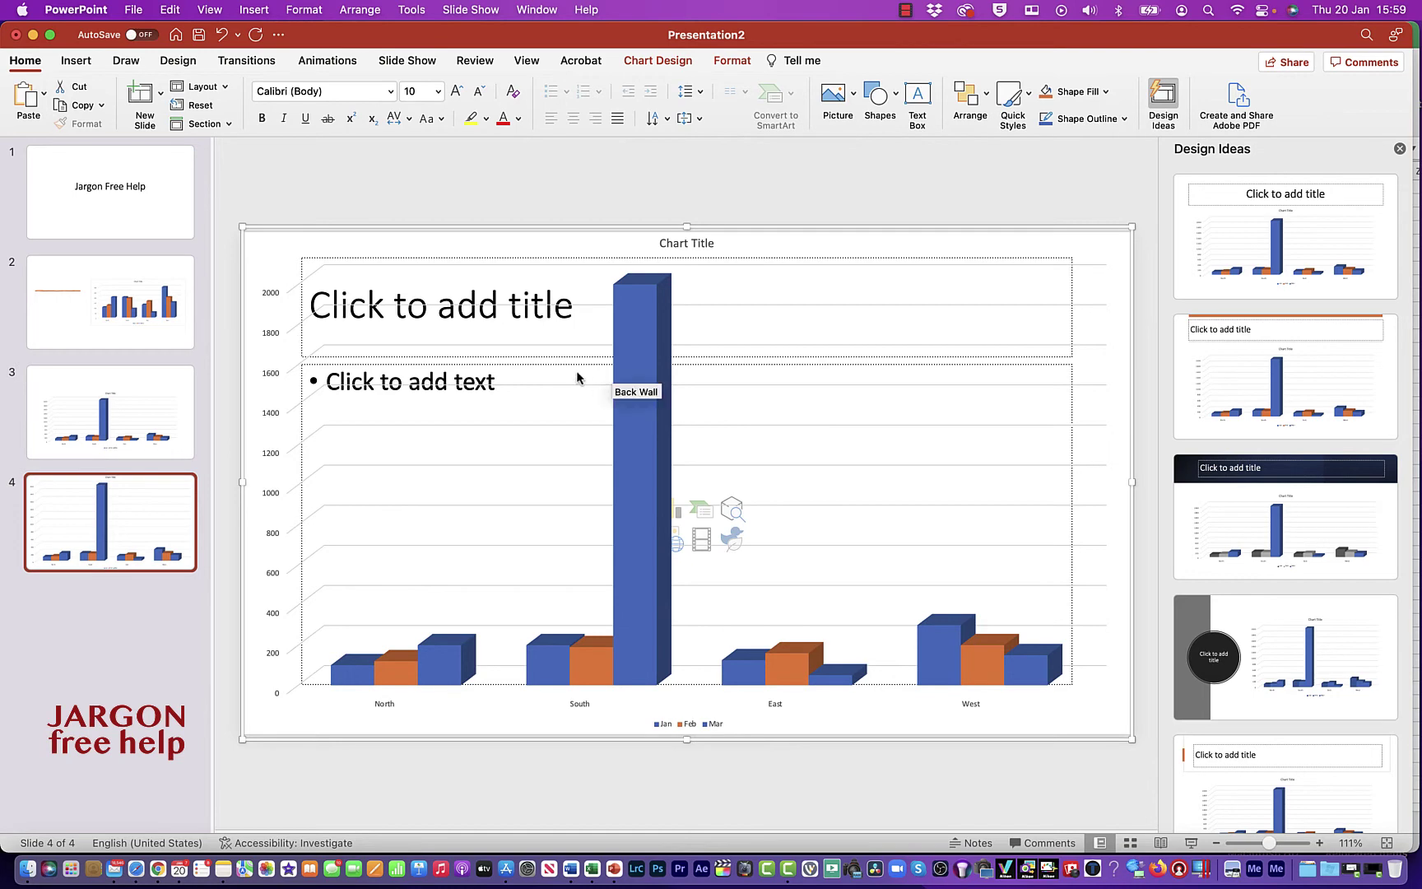
{"action": "left_click", "coordinate": [592, 869]}
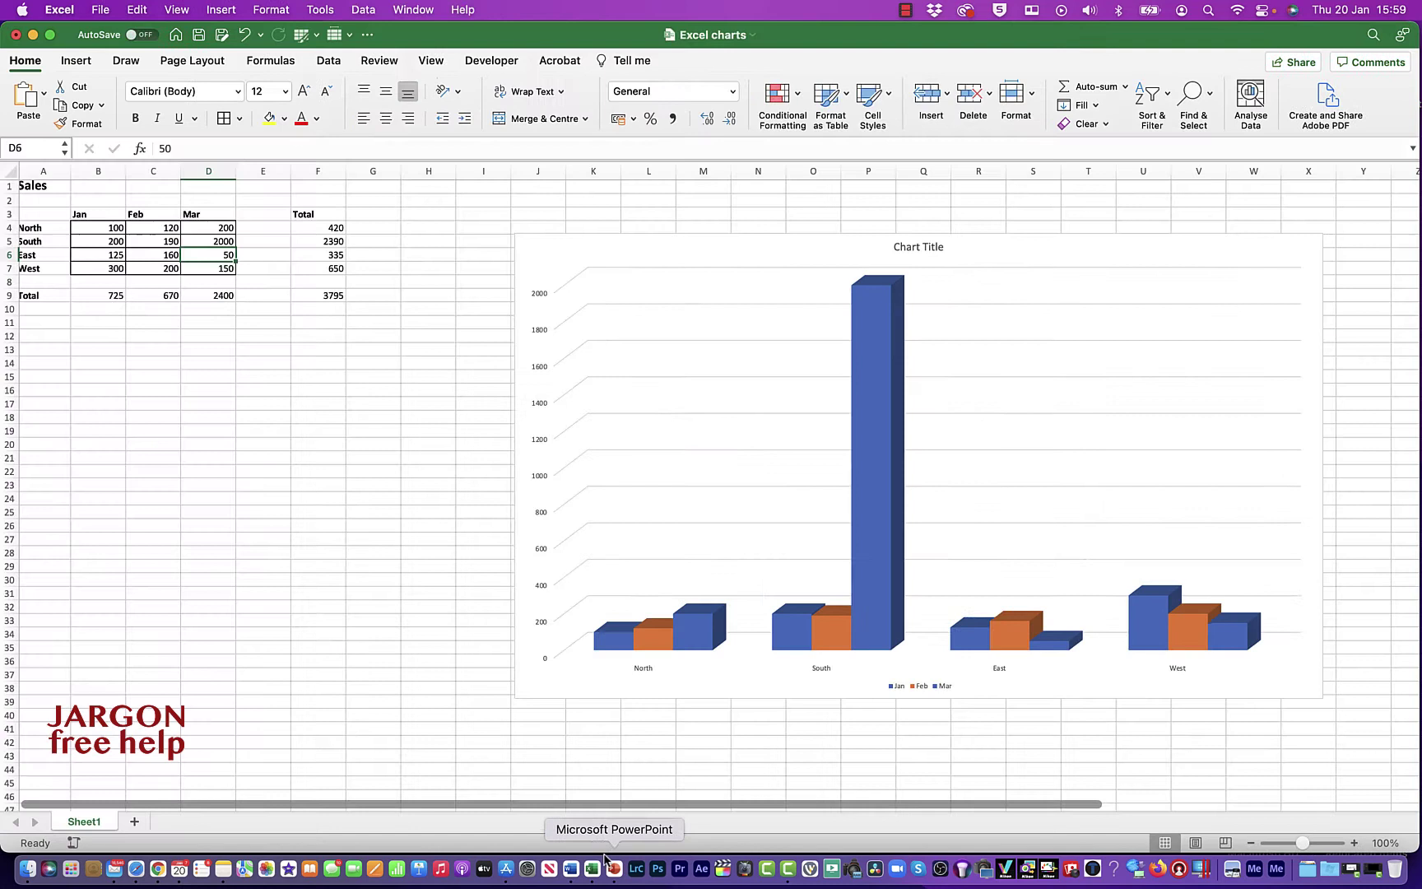
Replace the Excel chart's placeholder 'Chart Title' with 'Sales for 2021'.
{"action": "left_click", "coordinate": [918, 247]}
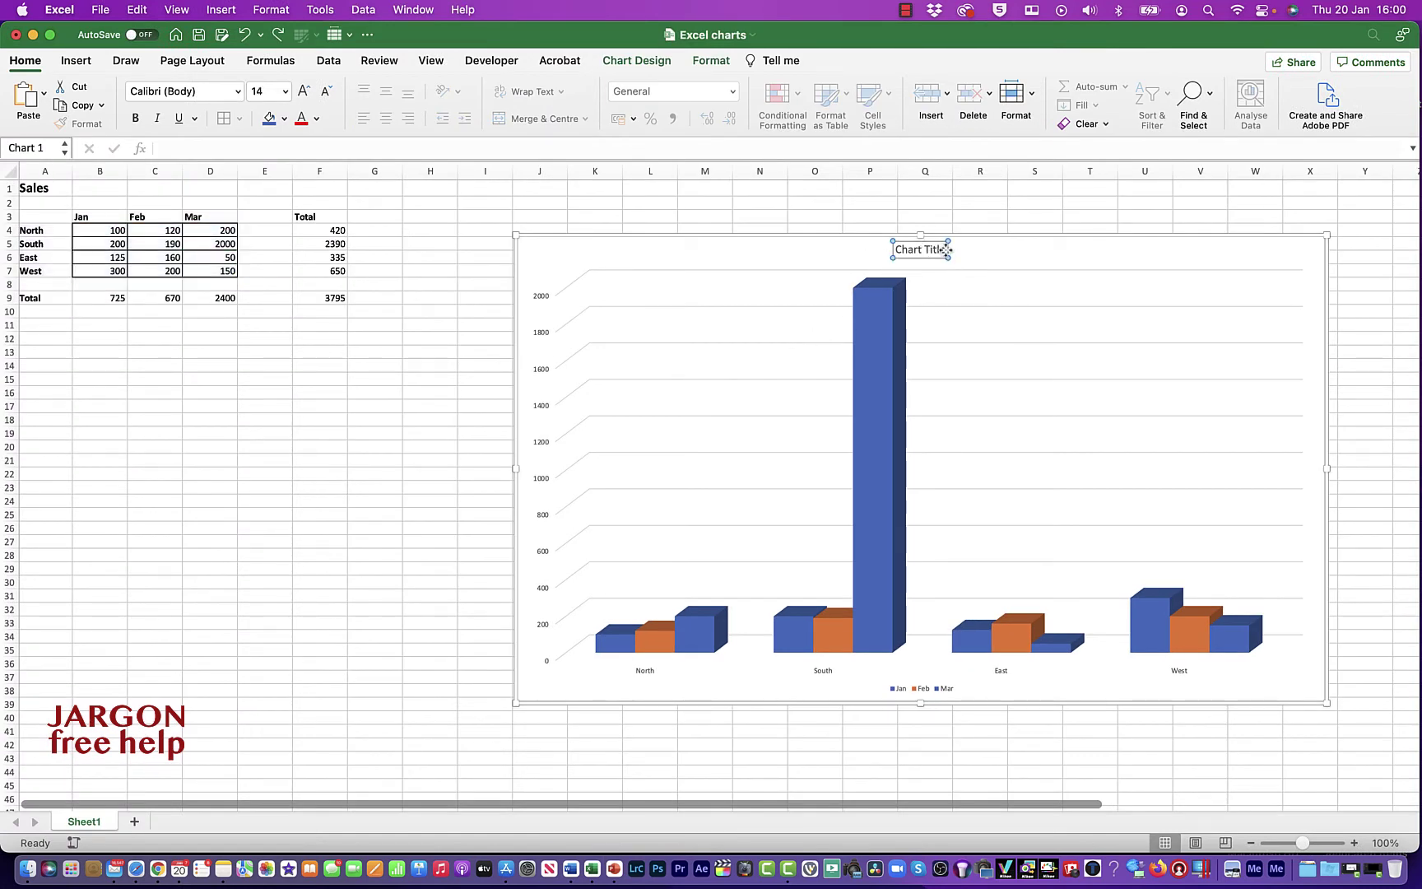
{"action": "left_click_drag", "start_coordinate": [946, 249], "coordinate": [855, 251]}
{"action": "type", "text": "Sal"}
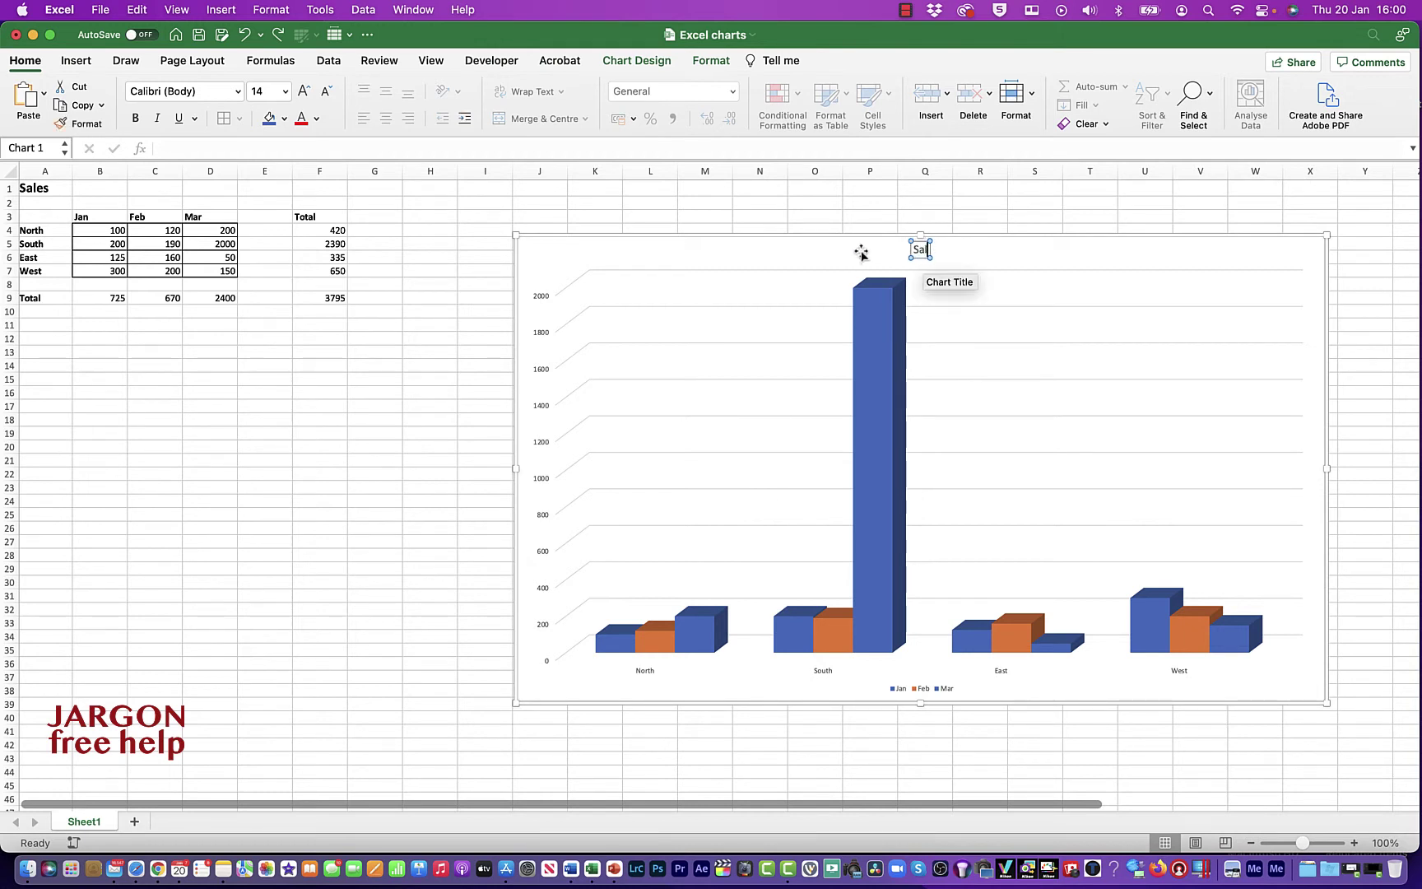
{"action": "type", "text": "es for 2021"}
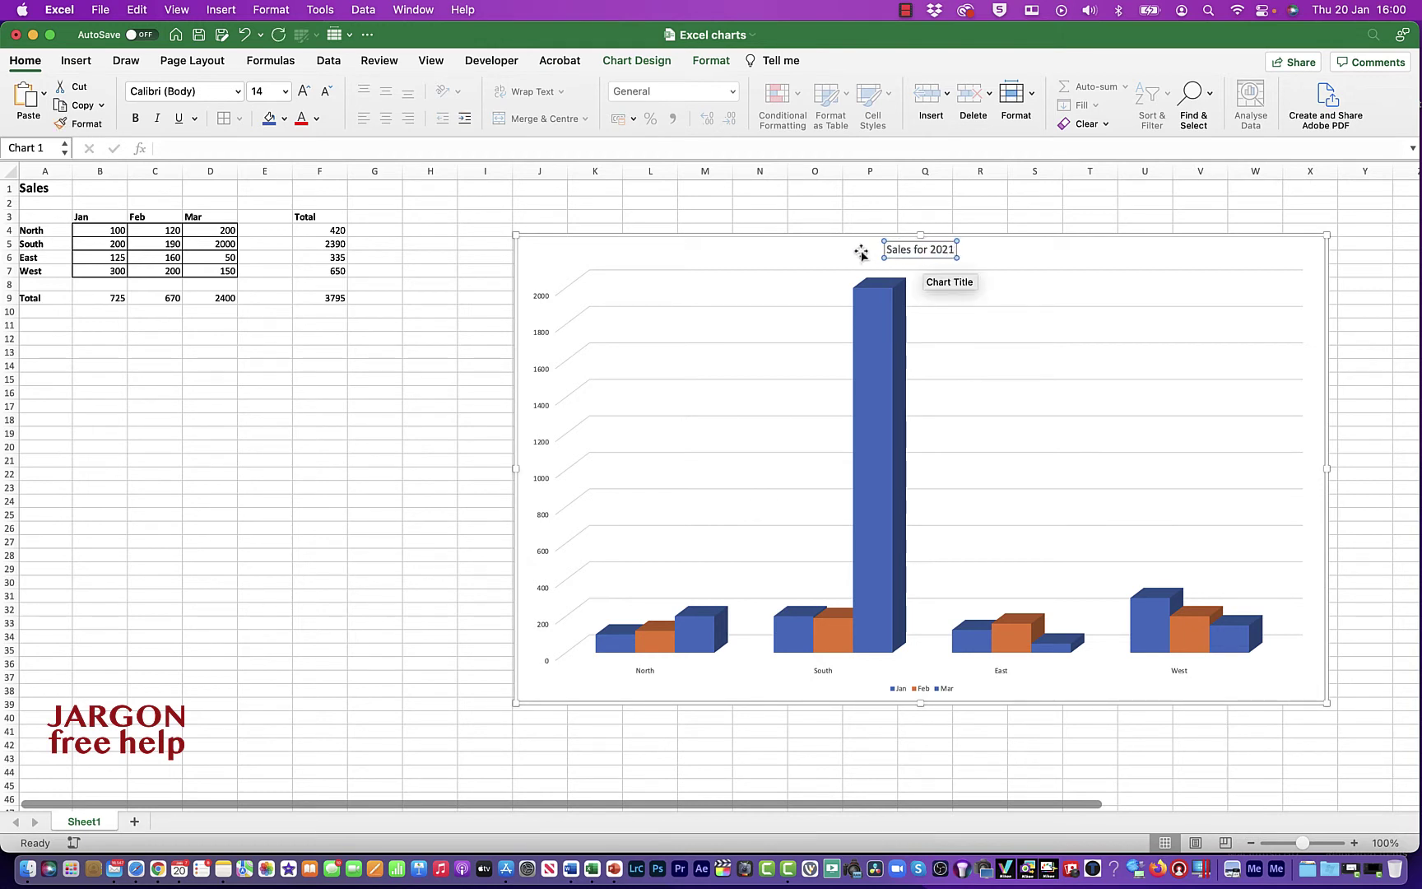
{"action": "left_click", "coordinate": [977, 254]}
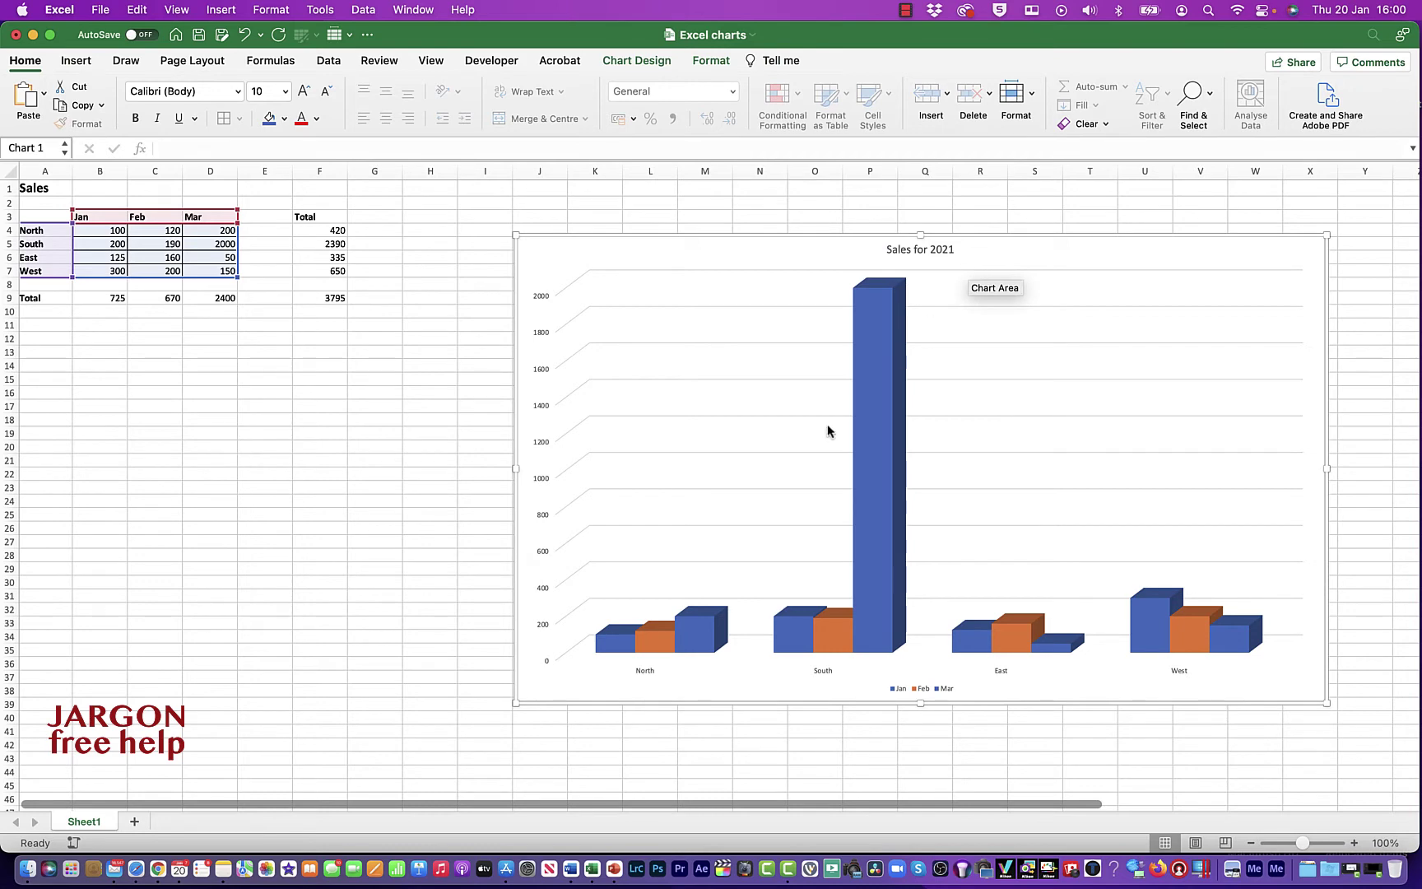
In PowerPoint, change slide 4's chart title from 'Chart Title' to 'Sales for 2021'.
{"action": "left_click", "coordinate": [614, 868]}
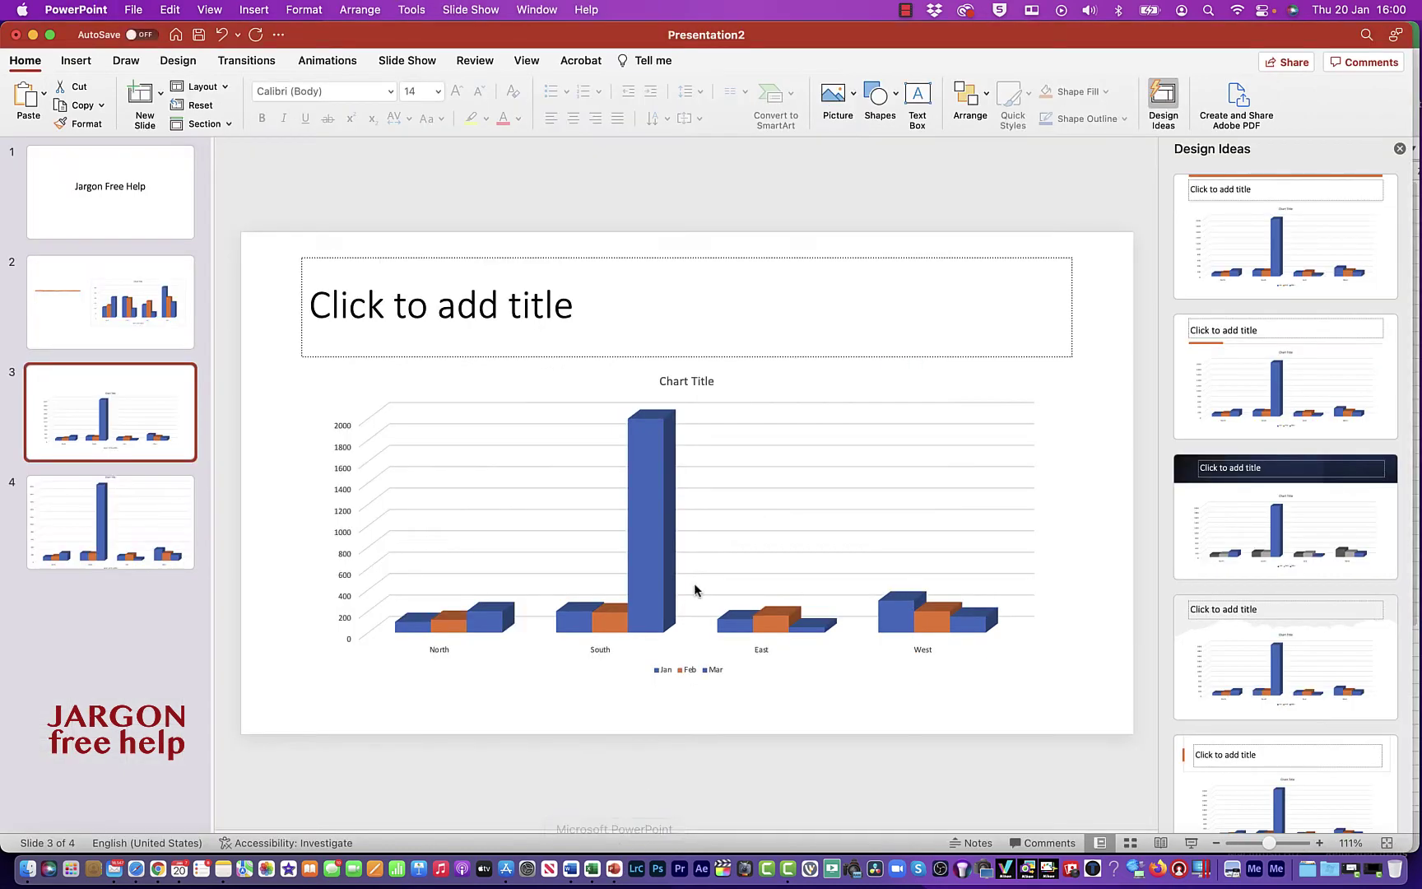
{"action": "scroll", "coordinate": [808, 208], "scroll_direction": "down", "scroll_amount": 1}
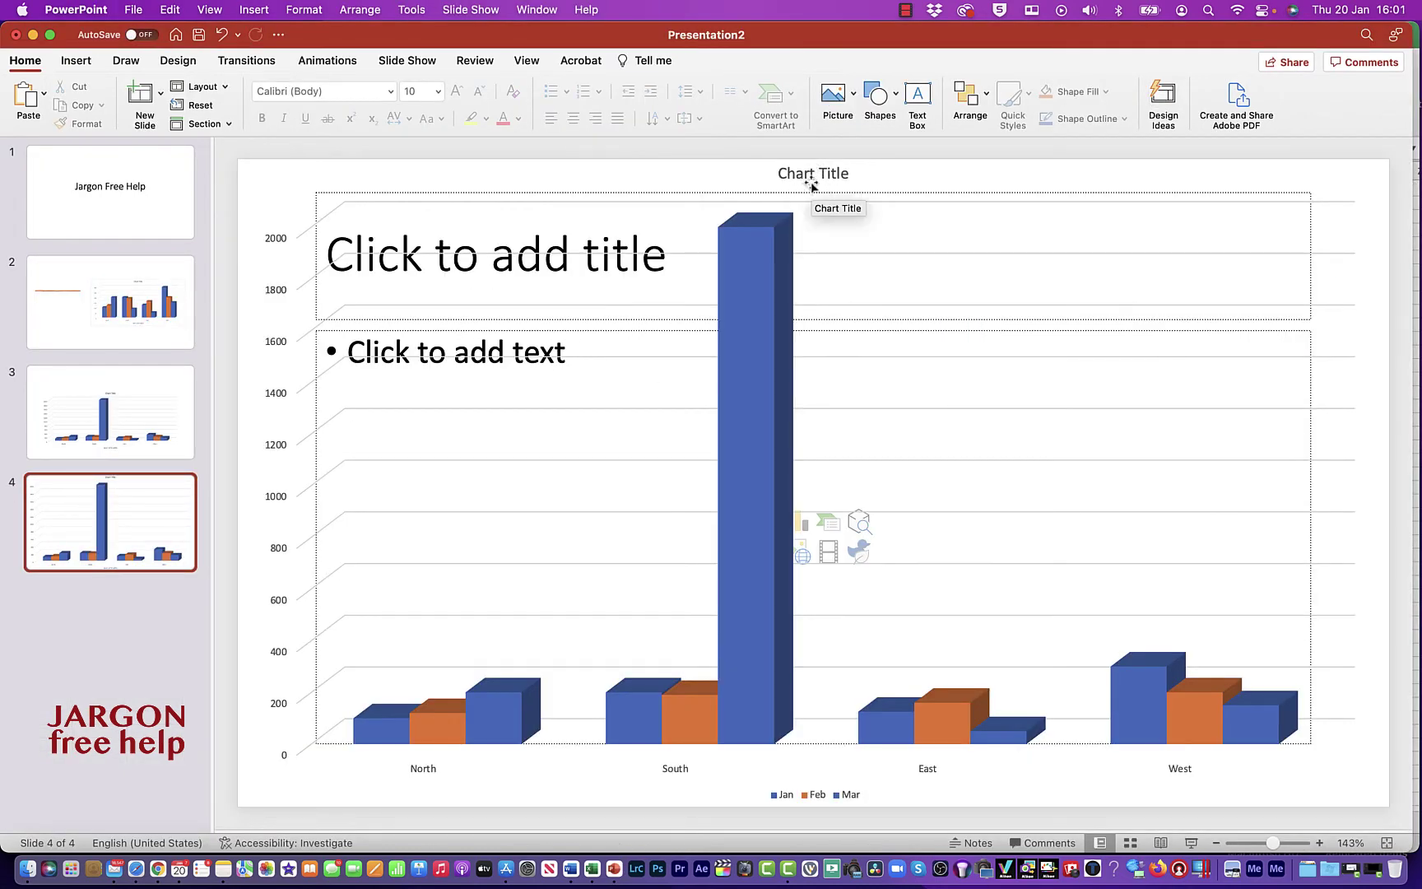
{"action": "left_click", "coordinate": [810, 179]}
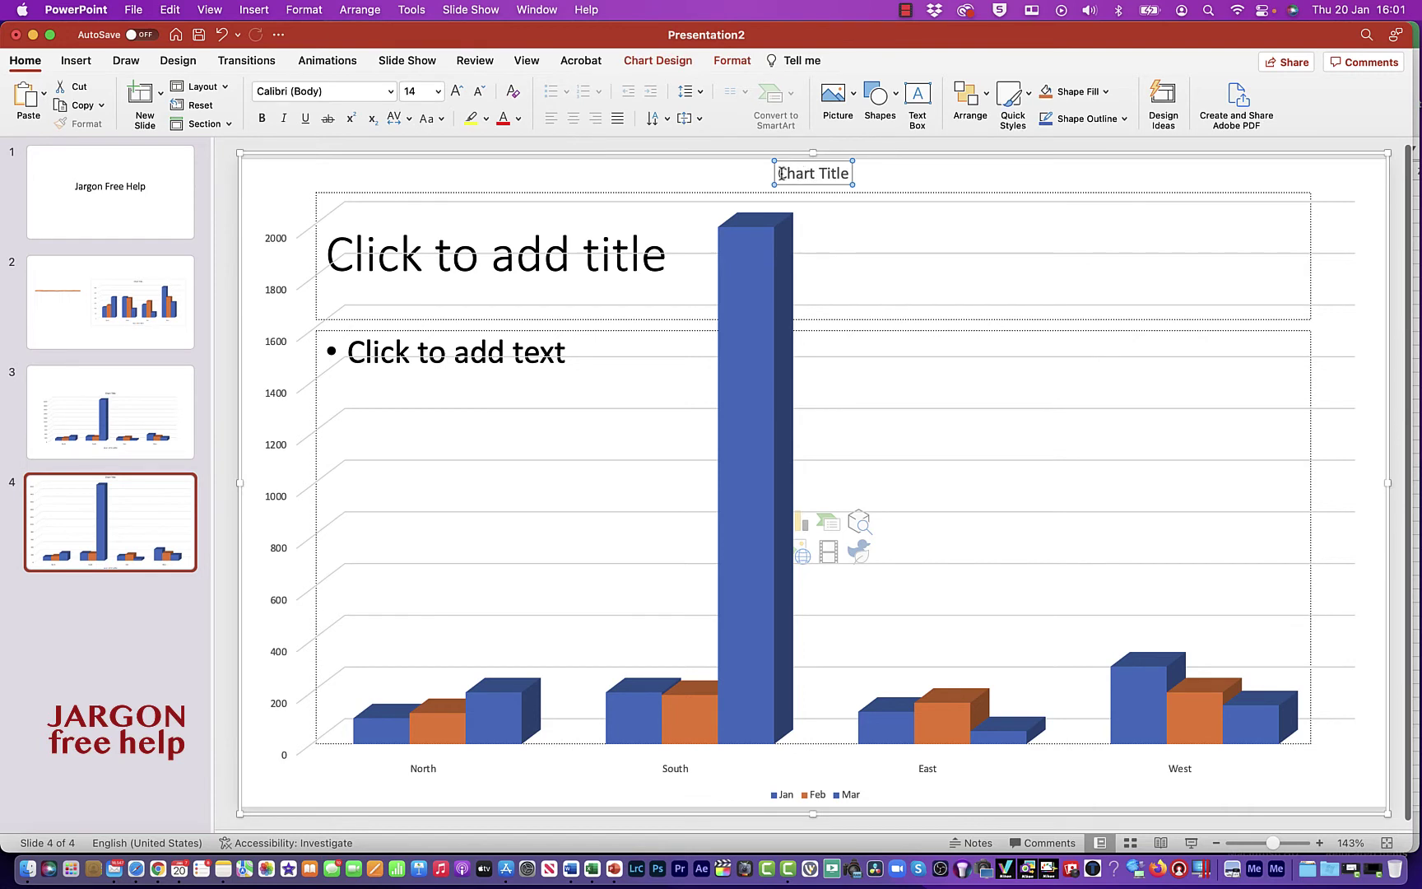
{"action": "double_click", "coordinate": [786, 173]}
{"action": "left_click_drag", "start_coordinate": [855, 178], "coordinate": [862, 179]}
{"action": "type", "text": "S"}
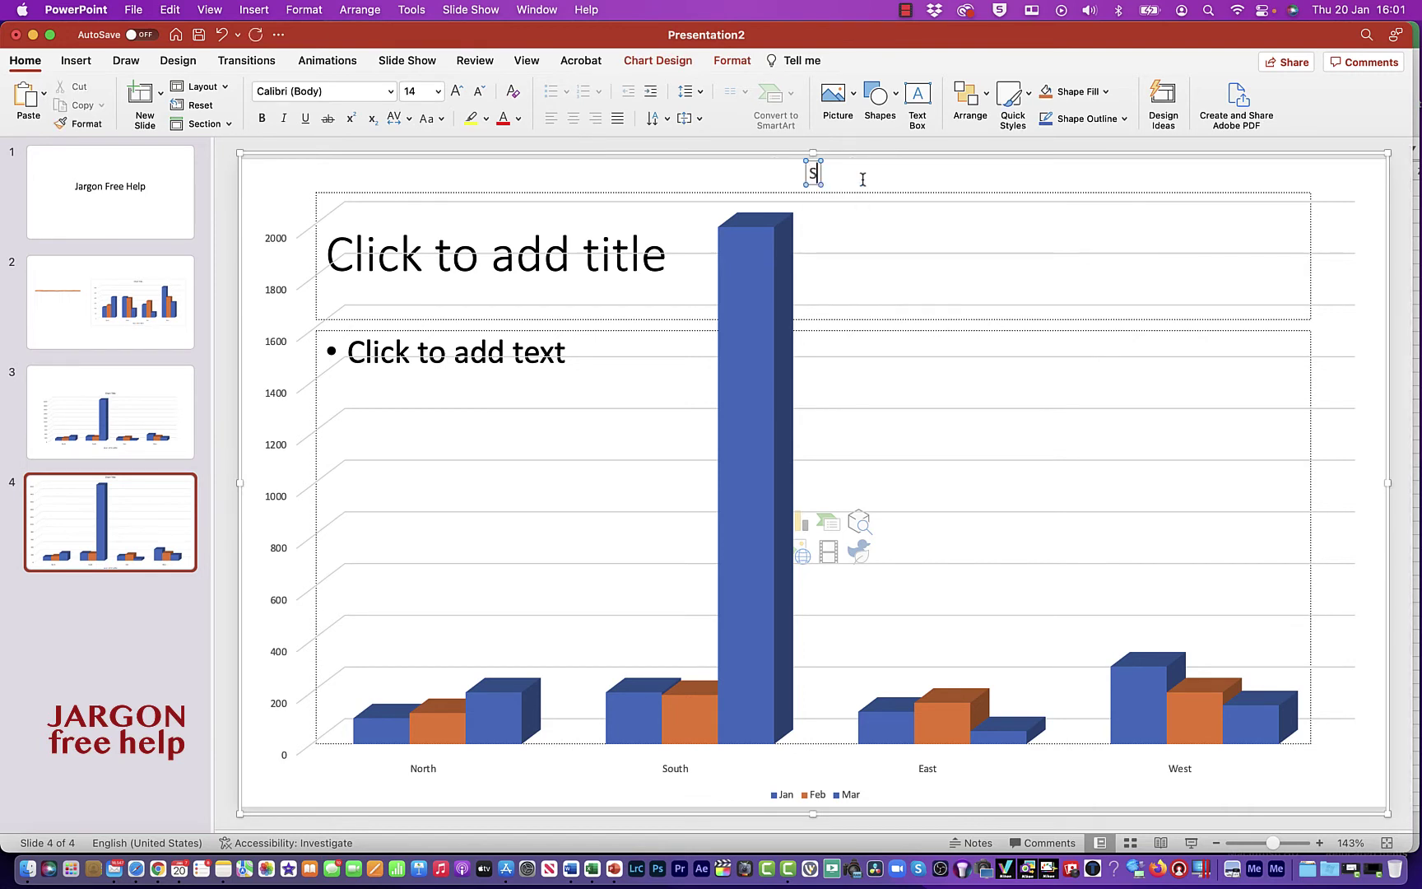
{"action": "type", "text": "ales for 2021"}
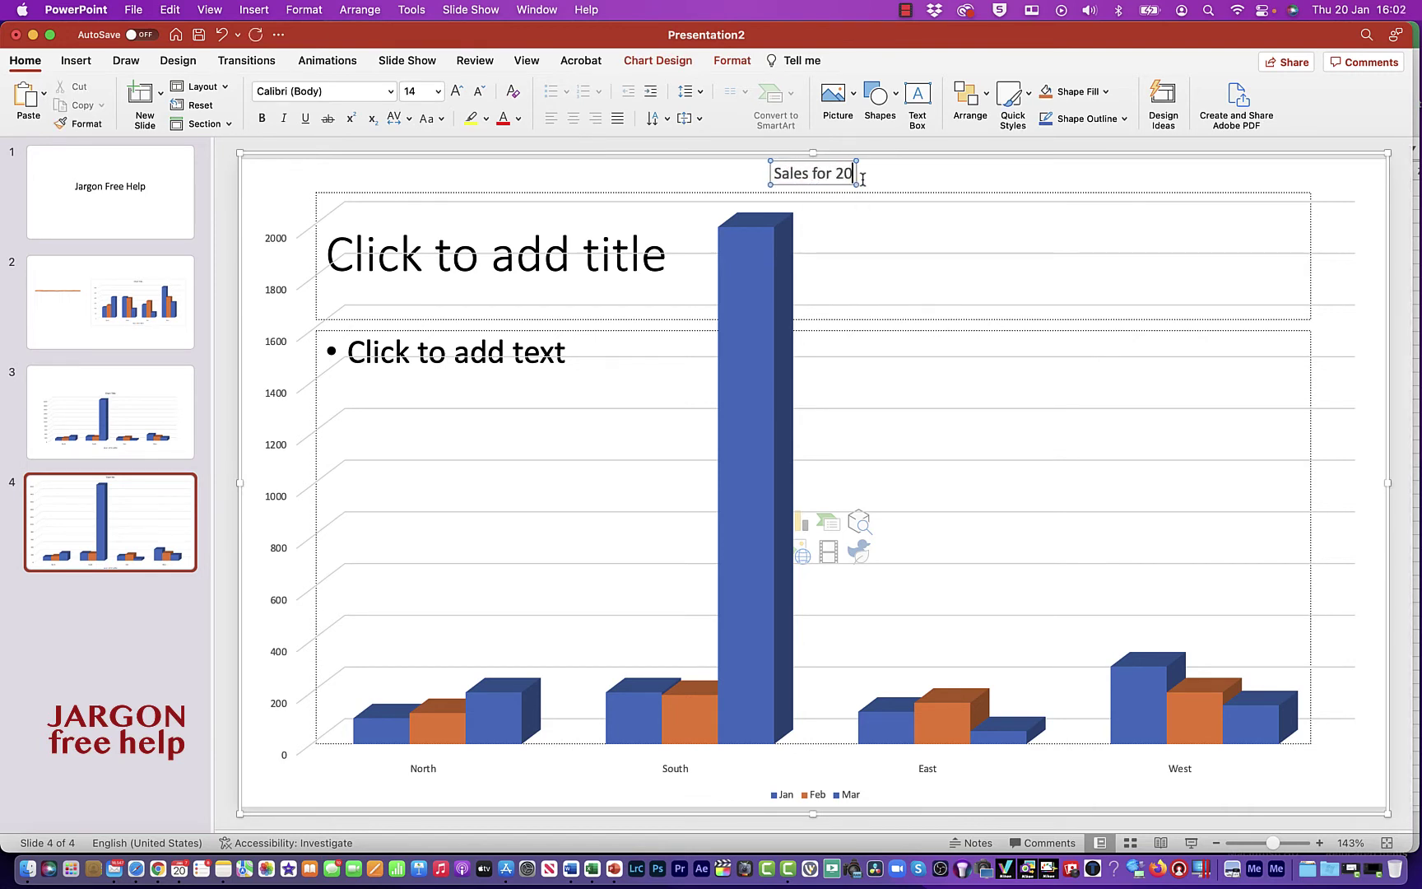
{"action": "left_click", "coordinate": [855, 306]}
Select the chart's Mar data series, then switch to the blank Word document.
{"action": "left_click", "coordinate": [751, 304]}
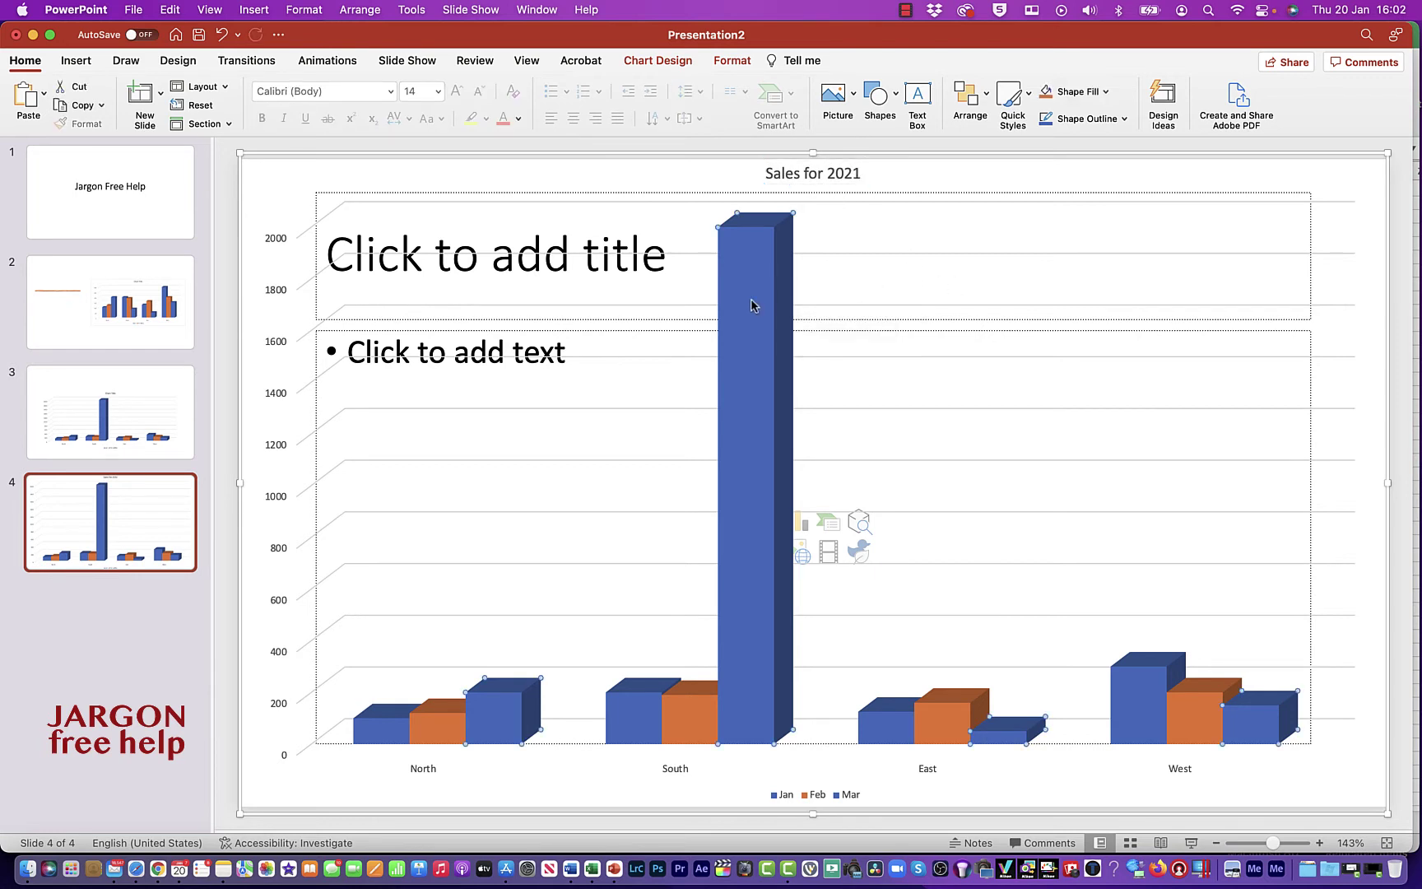
{"action": "mouse_move", "coordinate": [752, 305]}
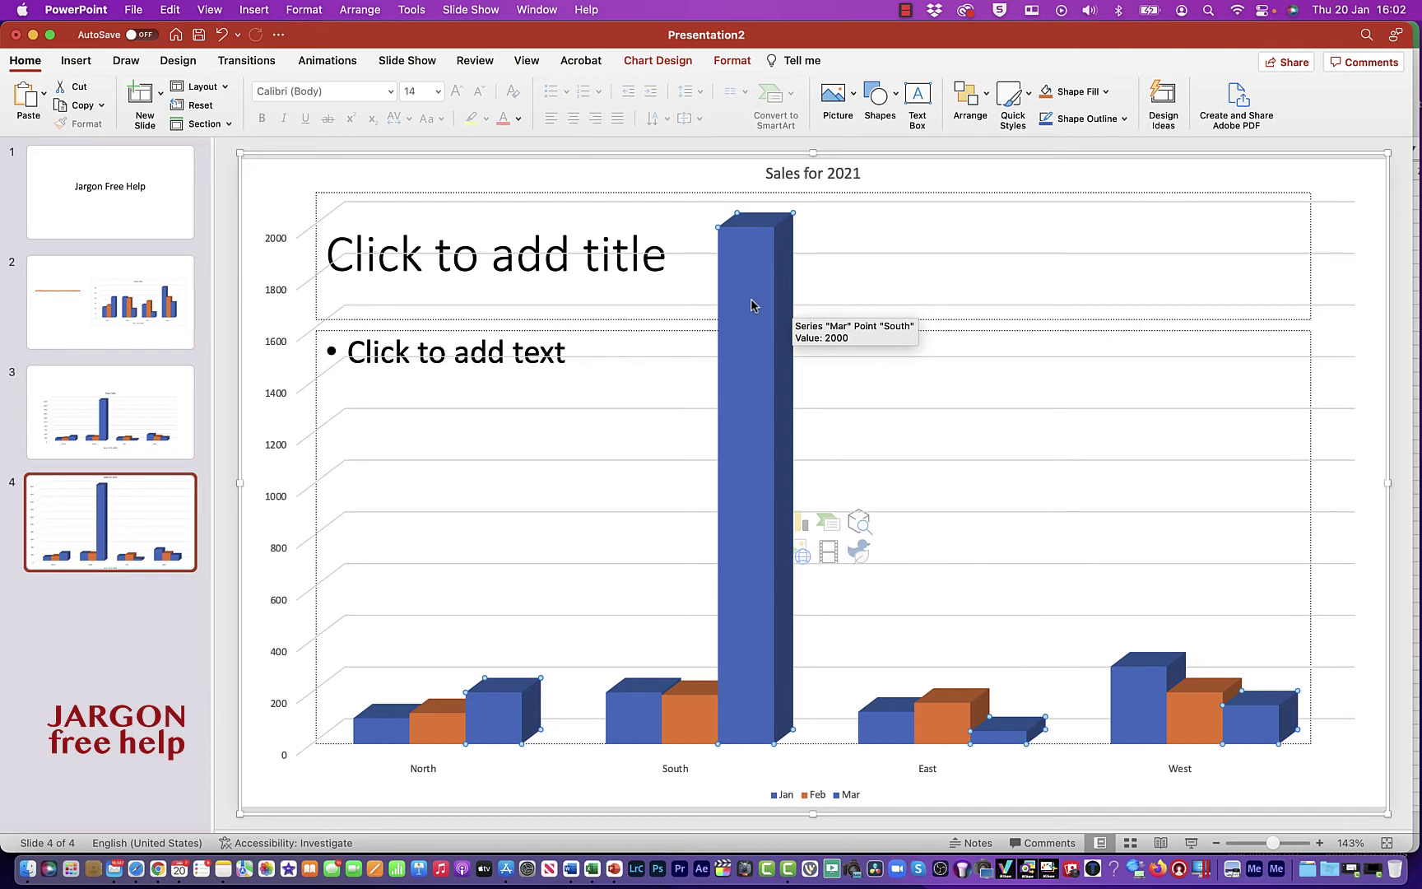
{"action": "left_click", "coordinate": [570, 870]}
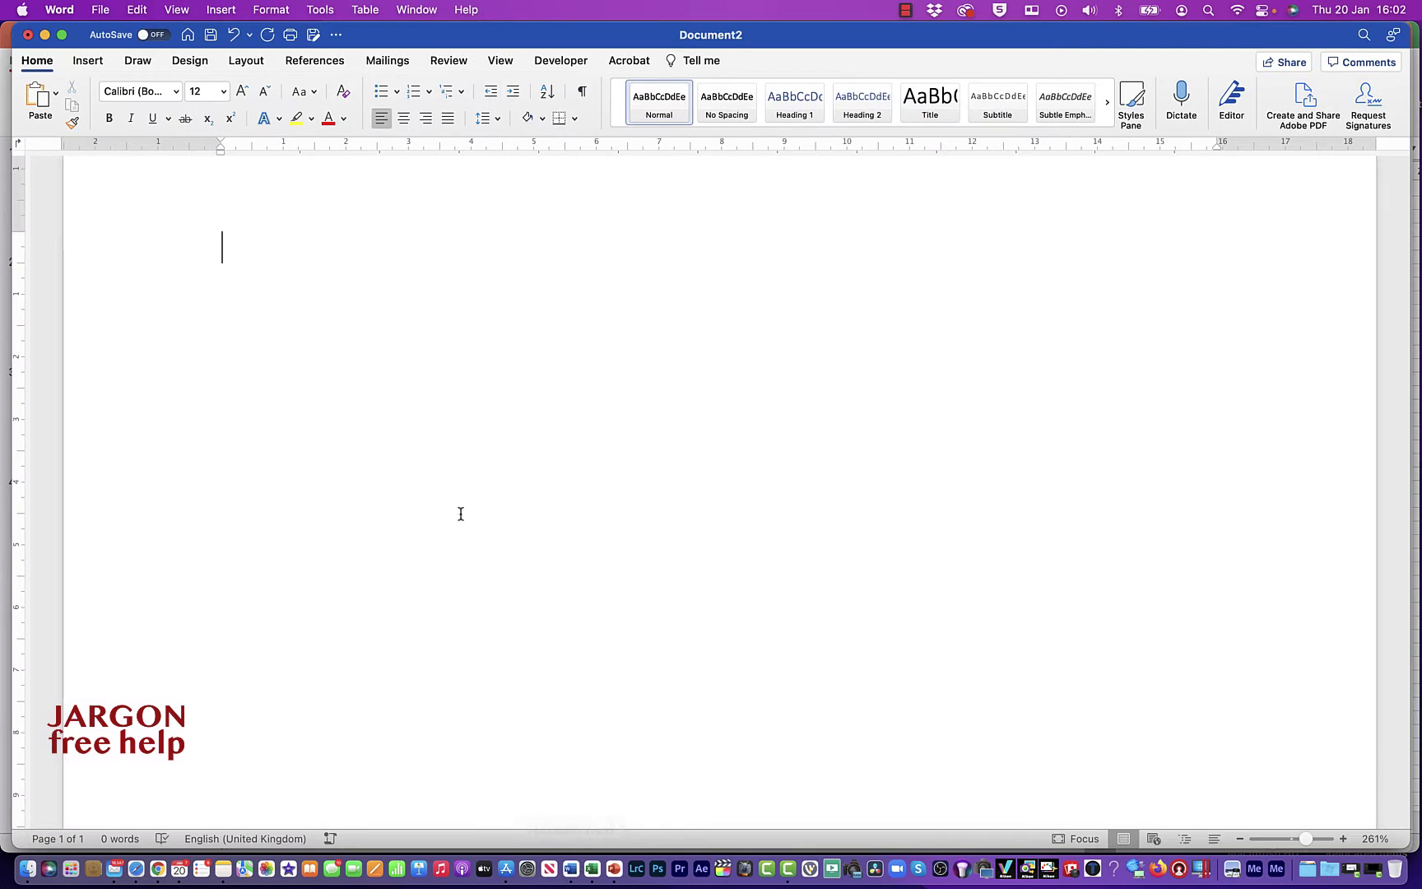
Paste Special the Excel chart into Document2 as a Microsoft Office Graphic Object.
{"action": "left_click", "coordinate": [56, 94]}
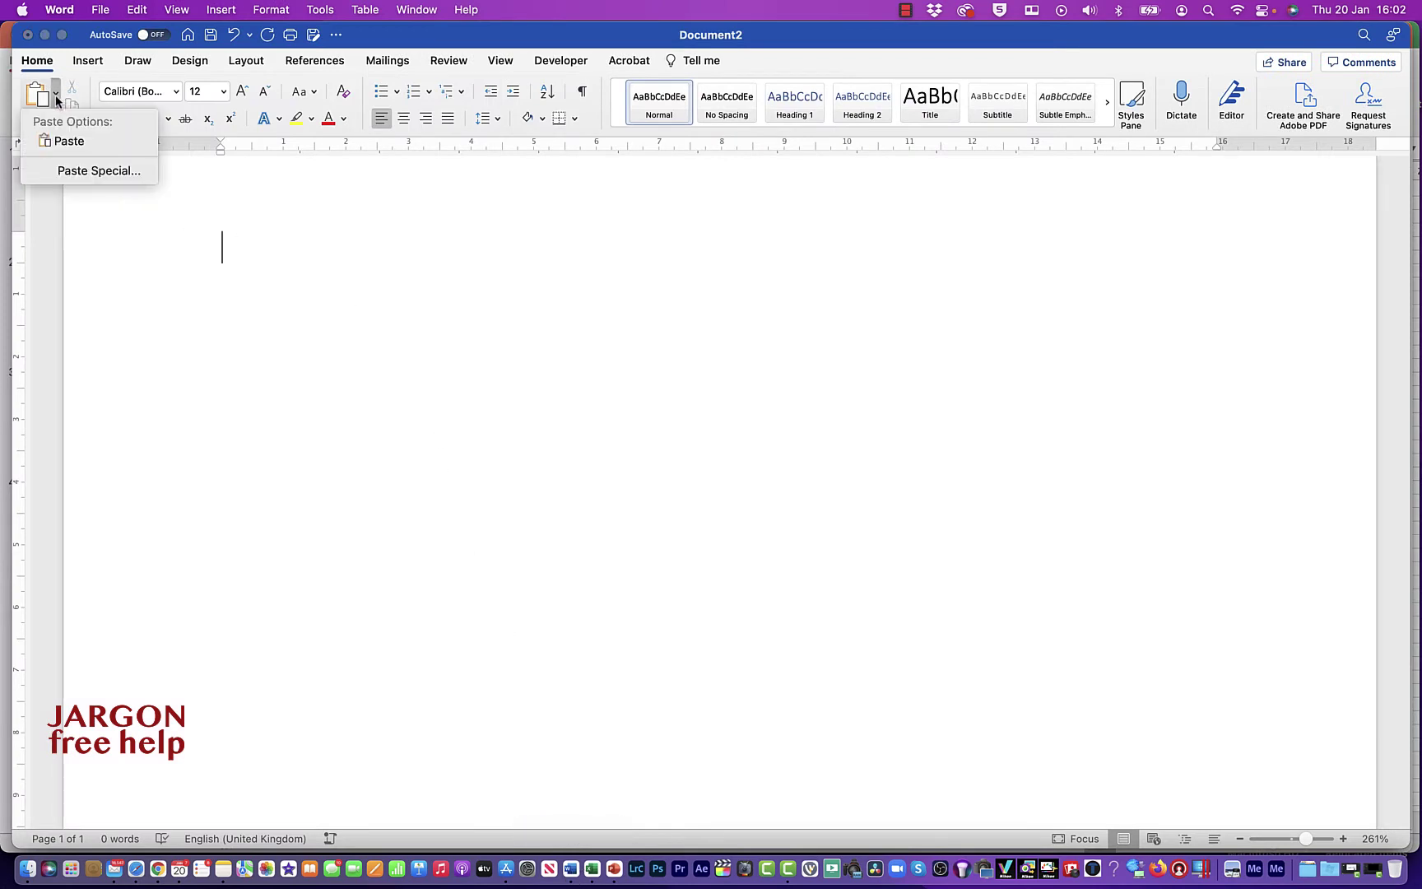
{"action": "left_click", "coordinate": [70, 170]}
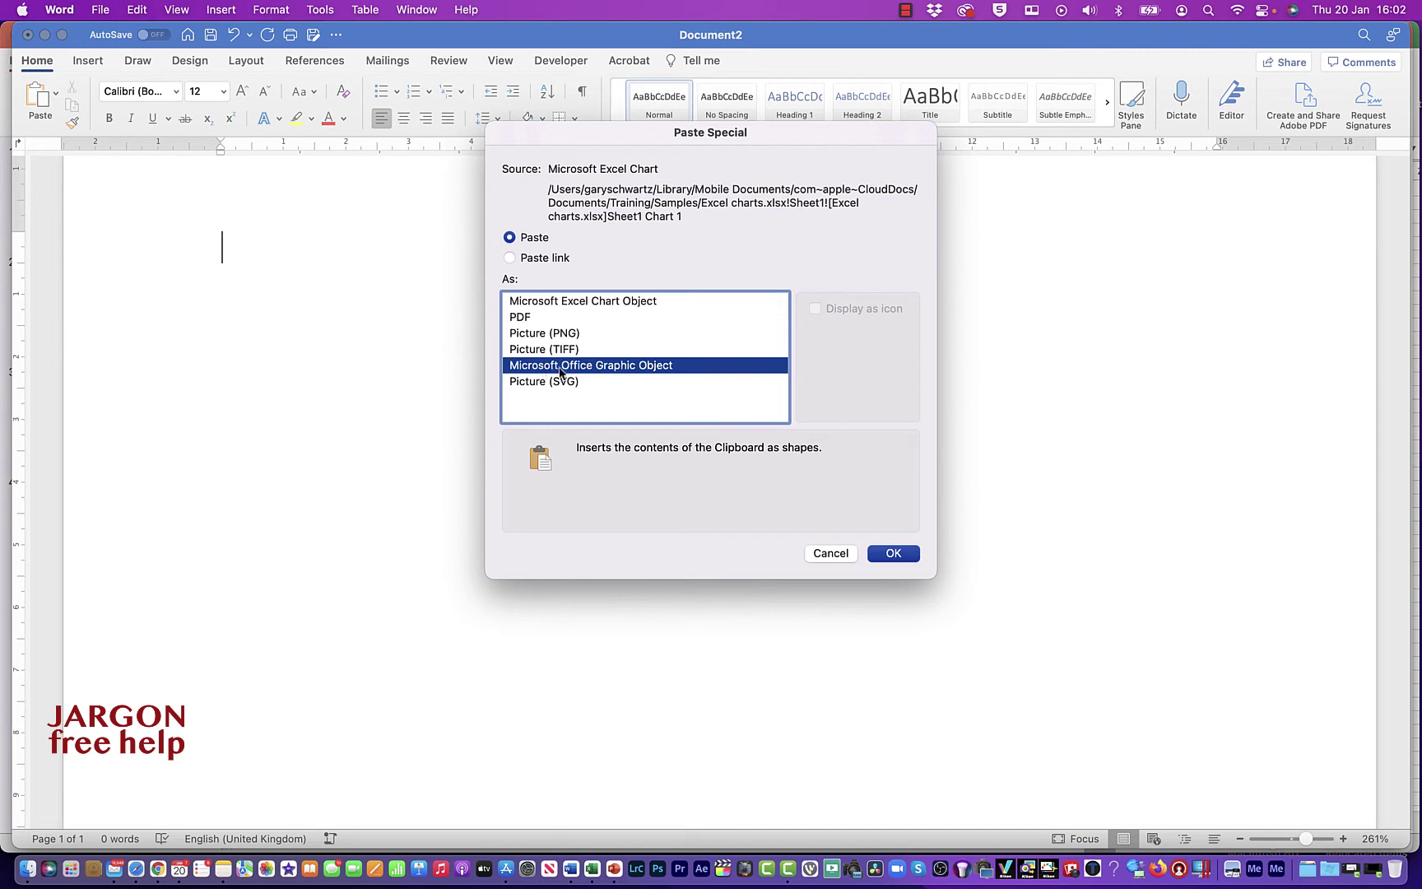
{"action": "left_click", "coordinate": [894, 552]}
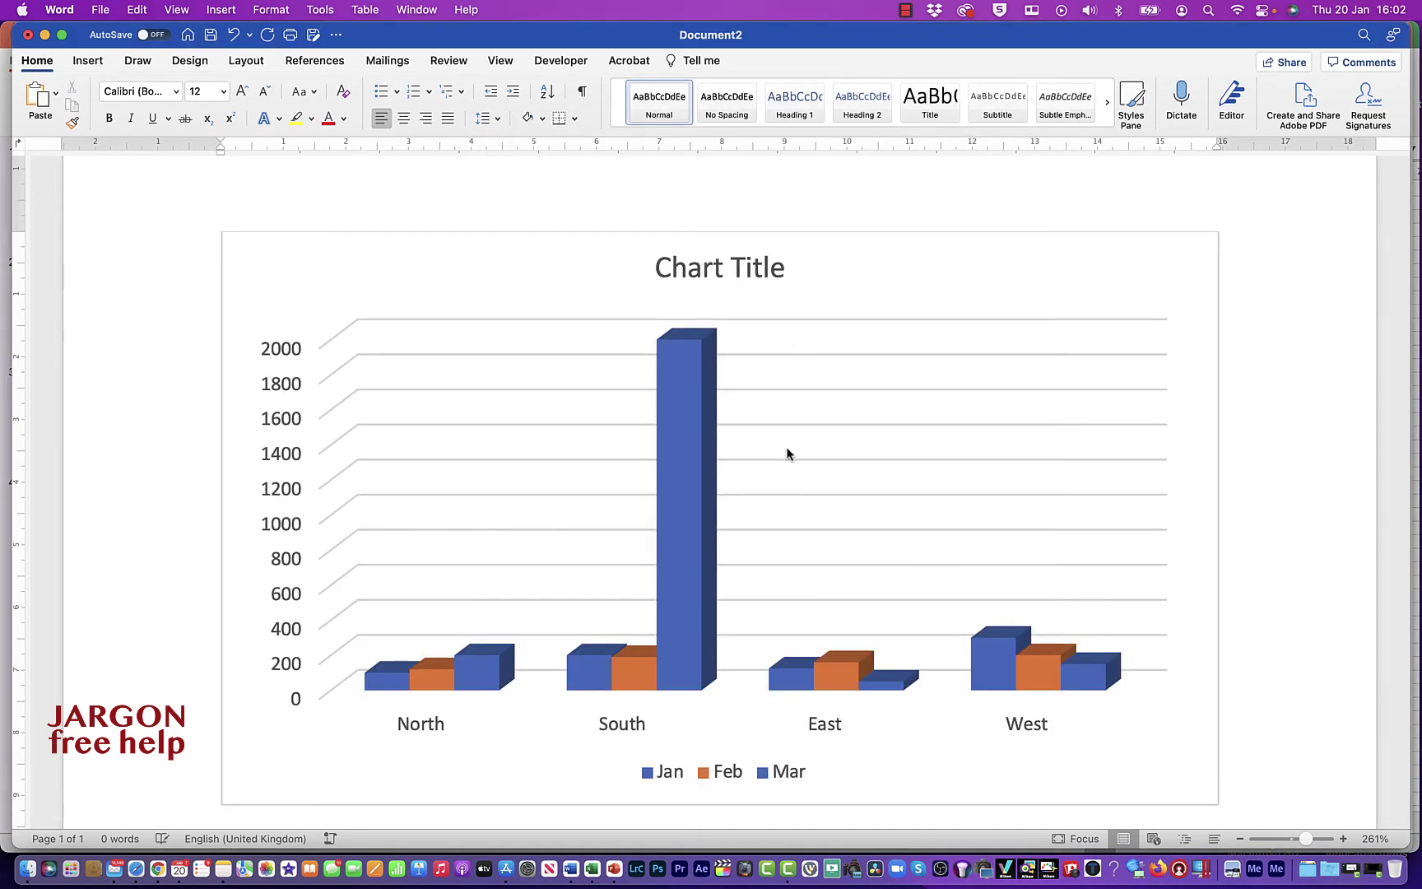
Replace the pasted chart's 'Chart Title' text with 'Sales'.
{"action": "left_click", "coordinate": [724, 284]}
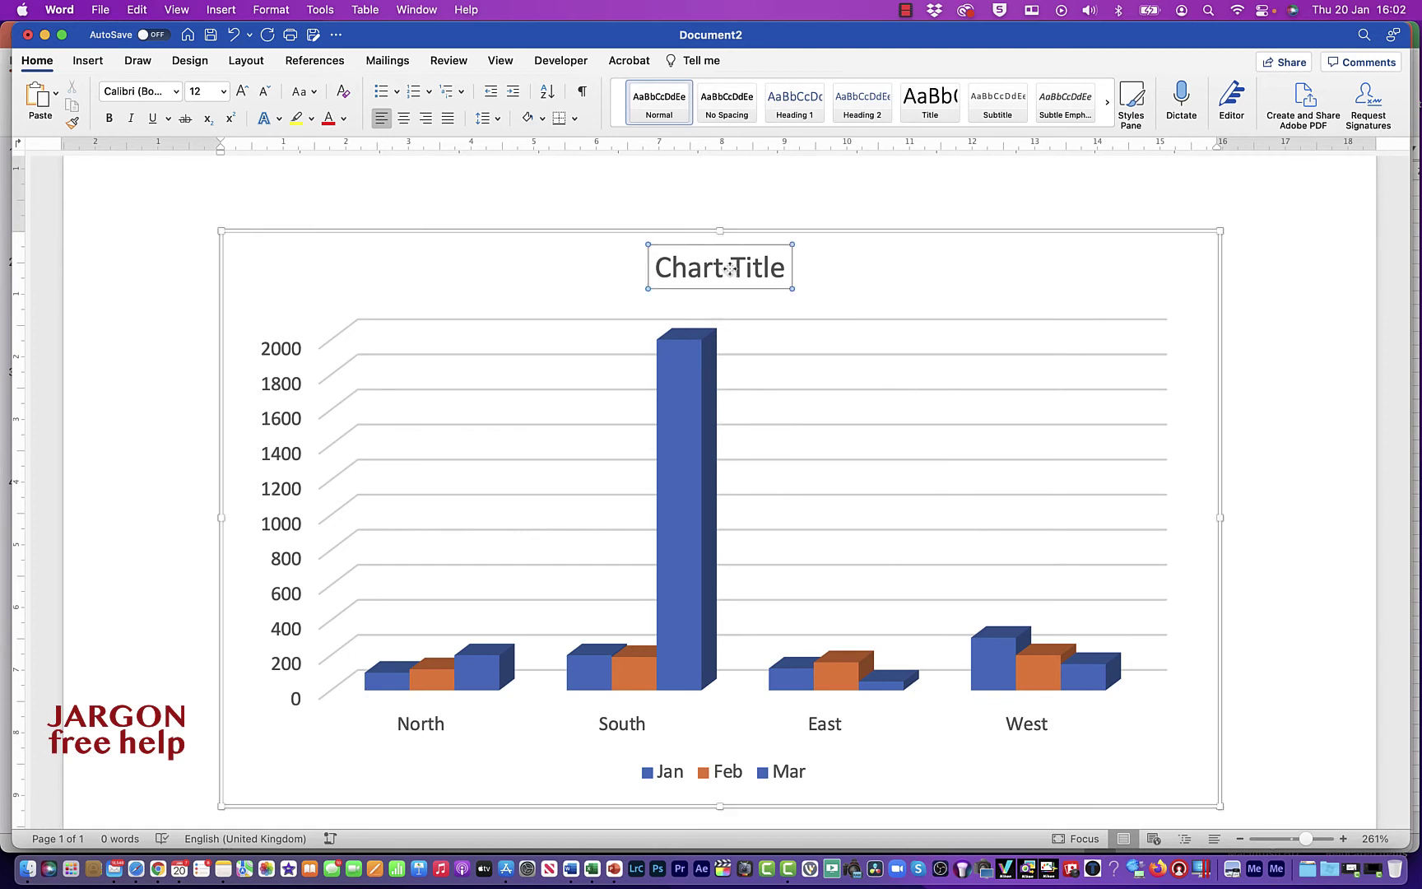
{"action": "left_click_drag", "start_coordinate": [659, 273], "coordinate": [792, 270]}
{"action": "type", "text": "Sales"}
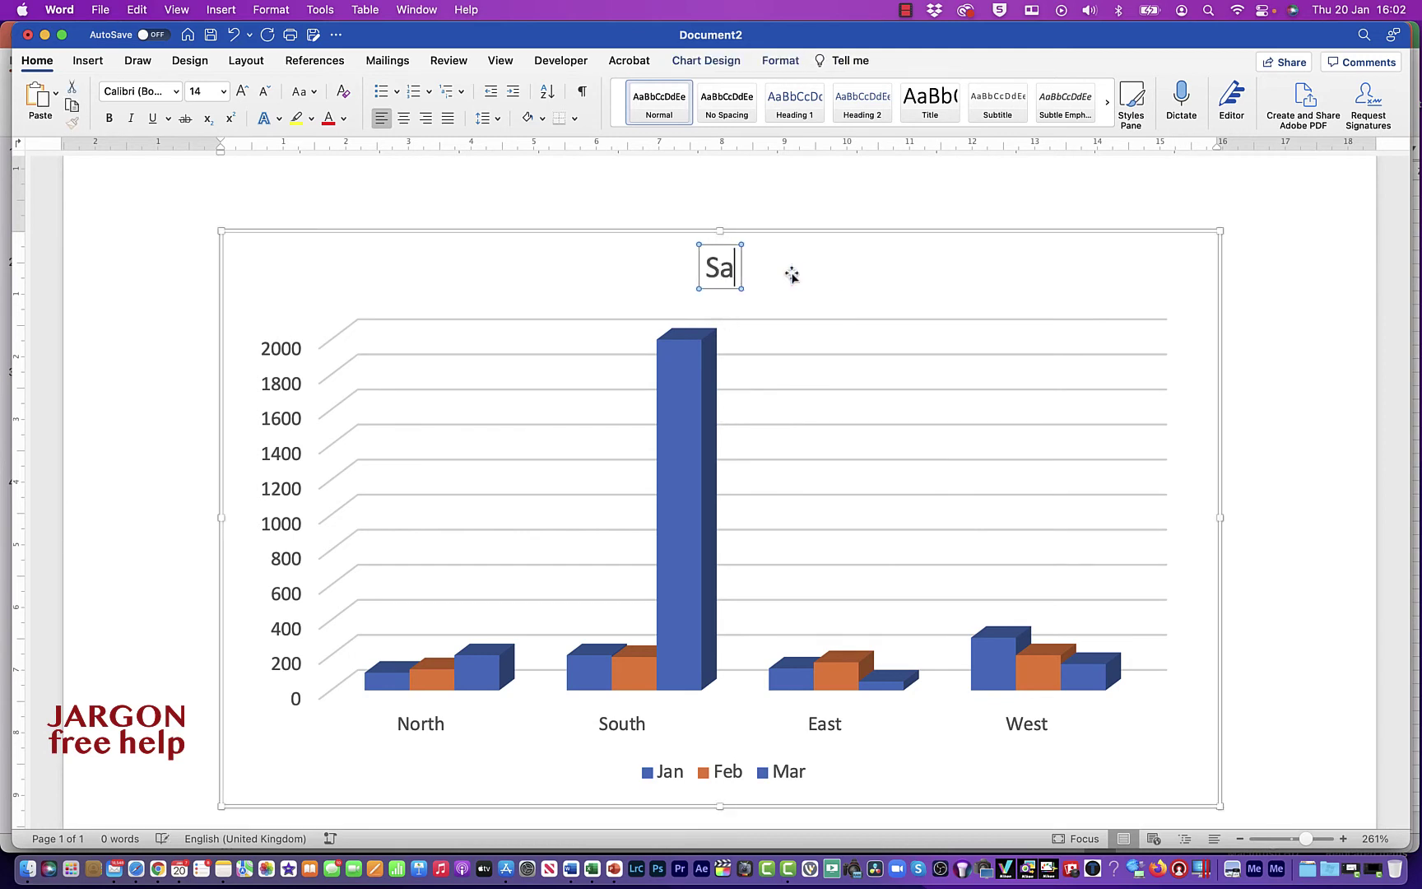
{"action": "left_click", "coordinate": [833, 300]}
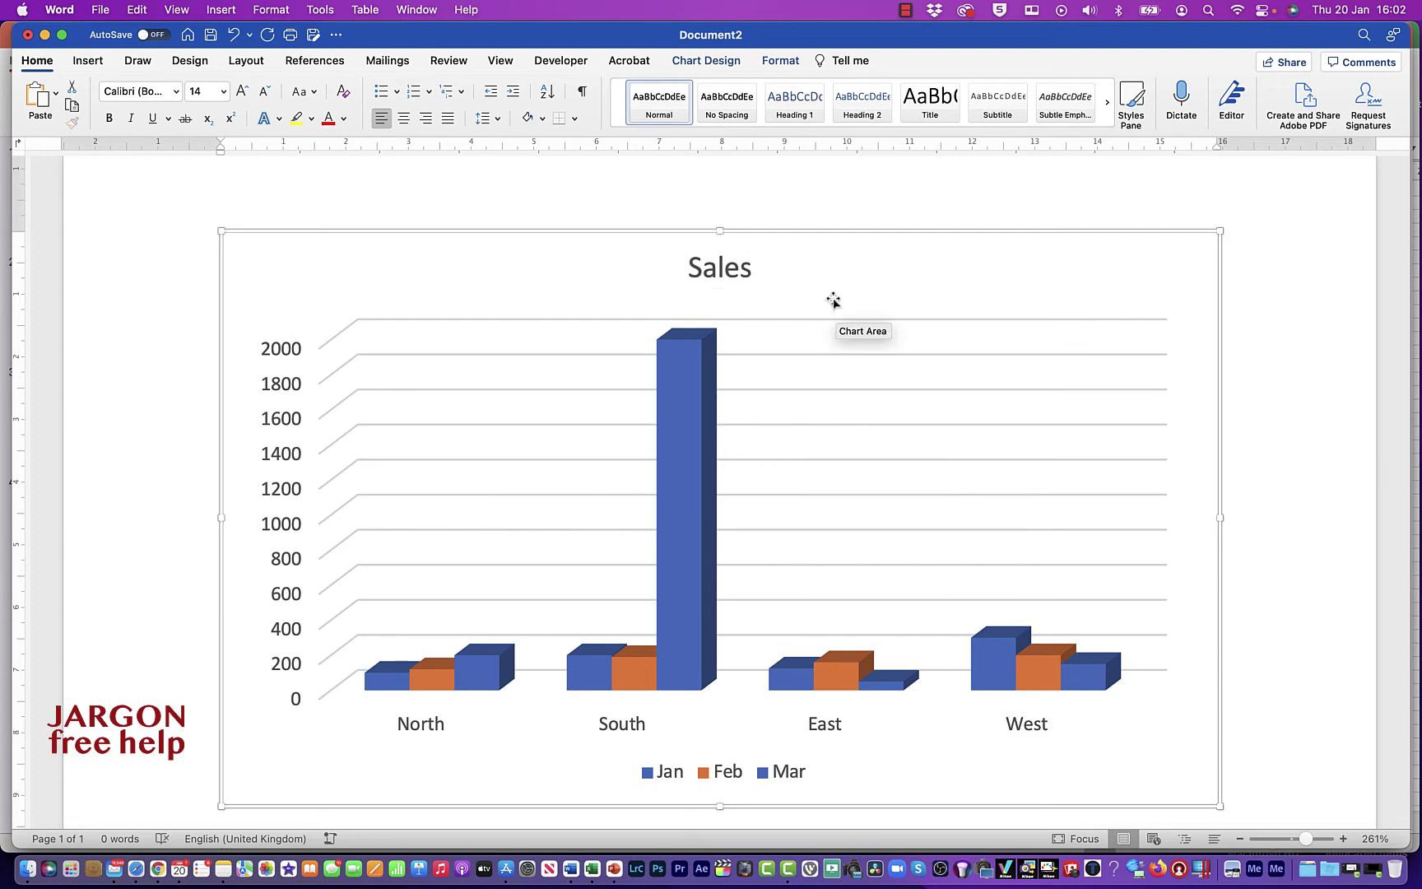
Reset South's March sales in D5 to 200, then return to Word's updated chart.
{"action": "left_click", "coordinate": [591, 873]}
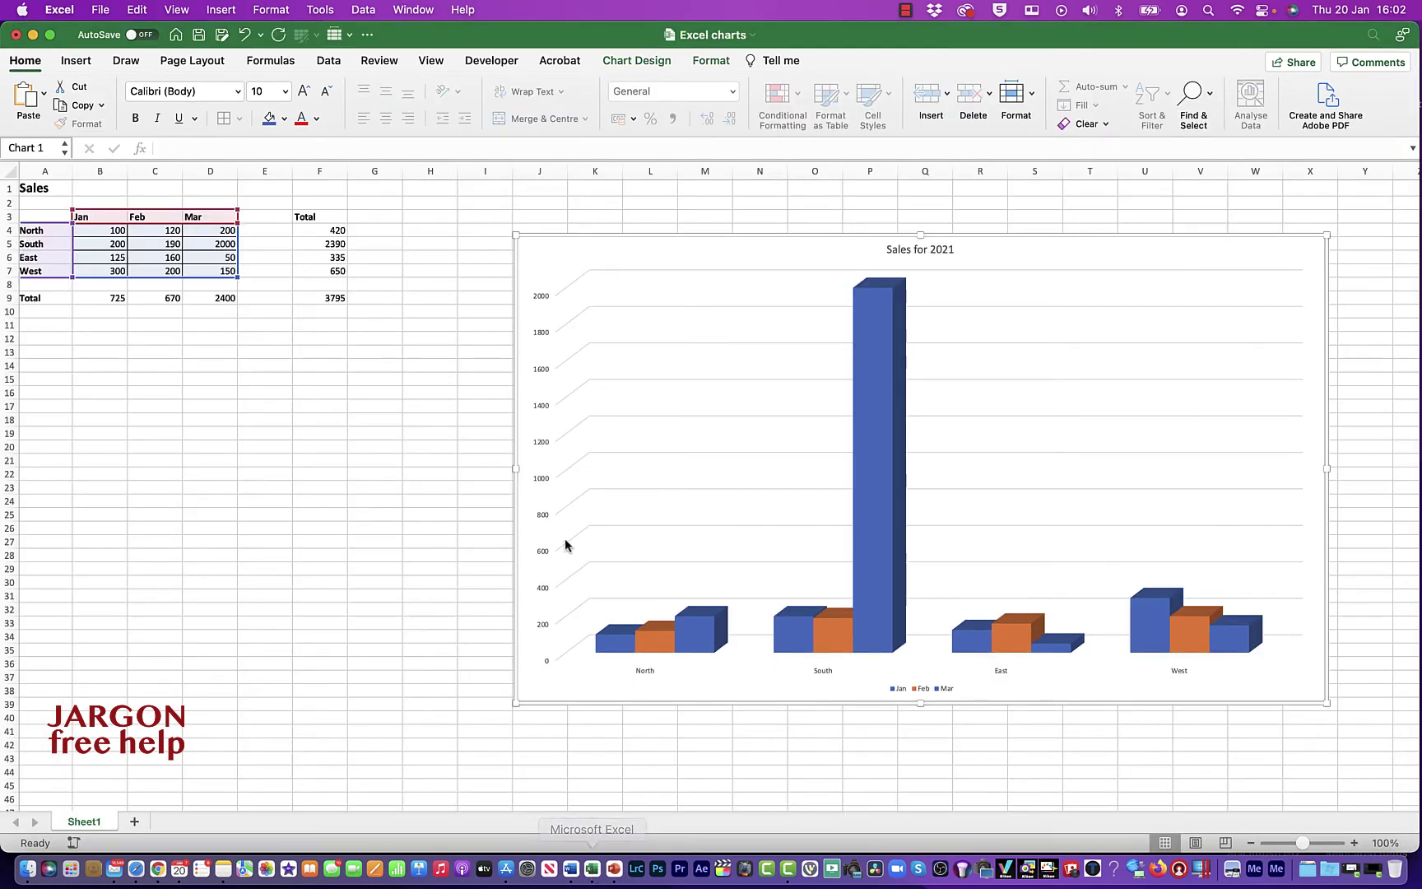
{"action": "left_click", "coordinate": [222, 244]}
{"action": "type", "text": "200"}
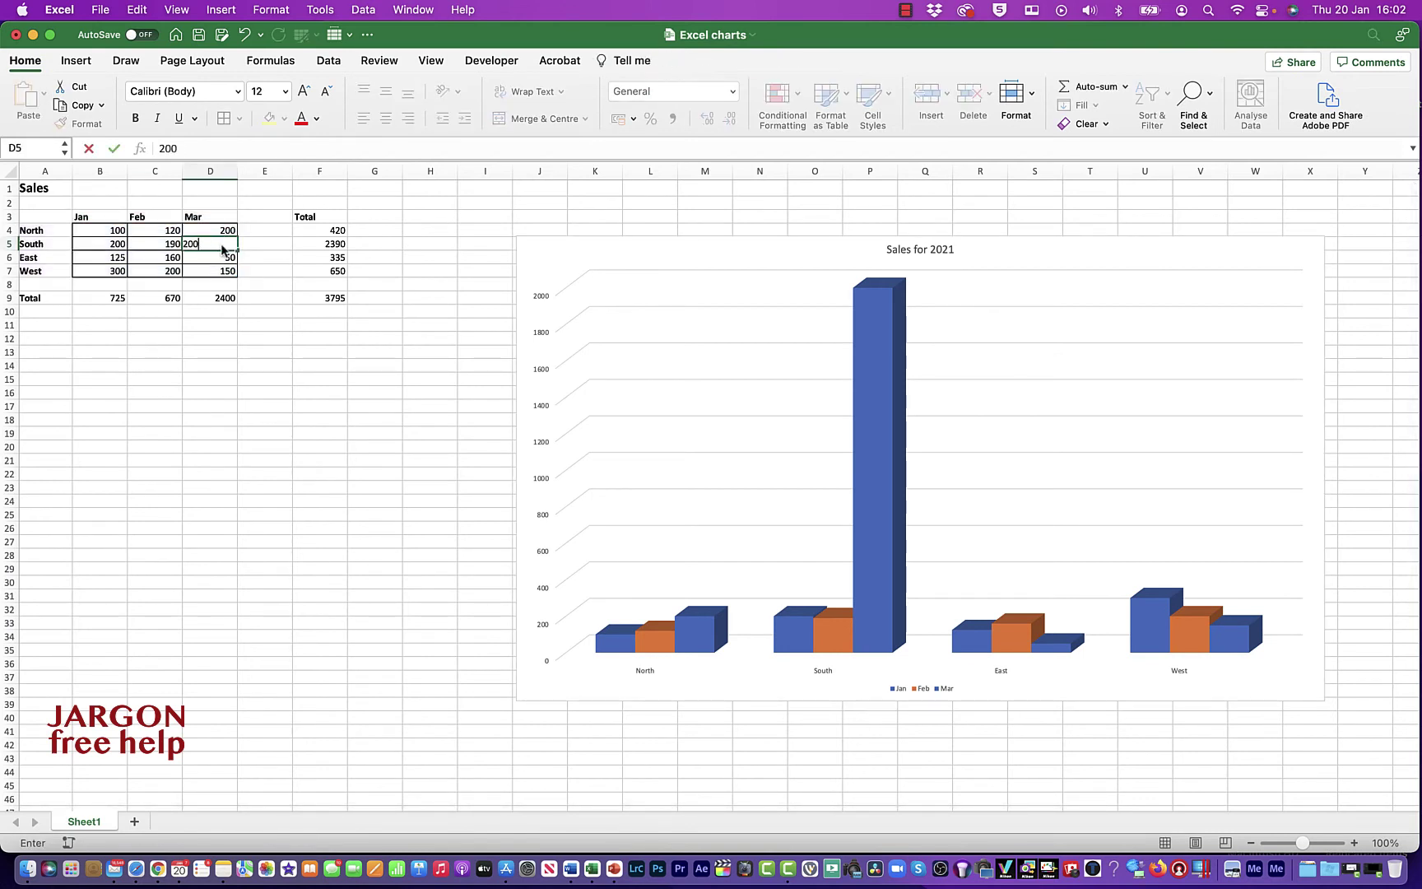
{"action": "key", "text": "Return"}
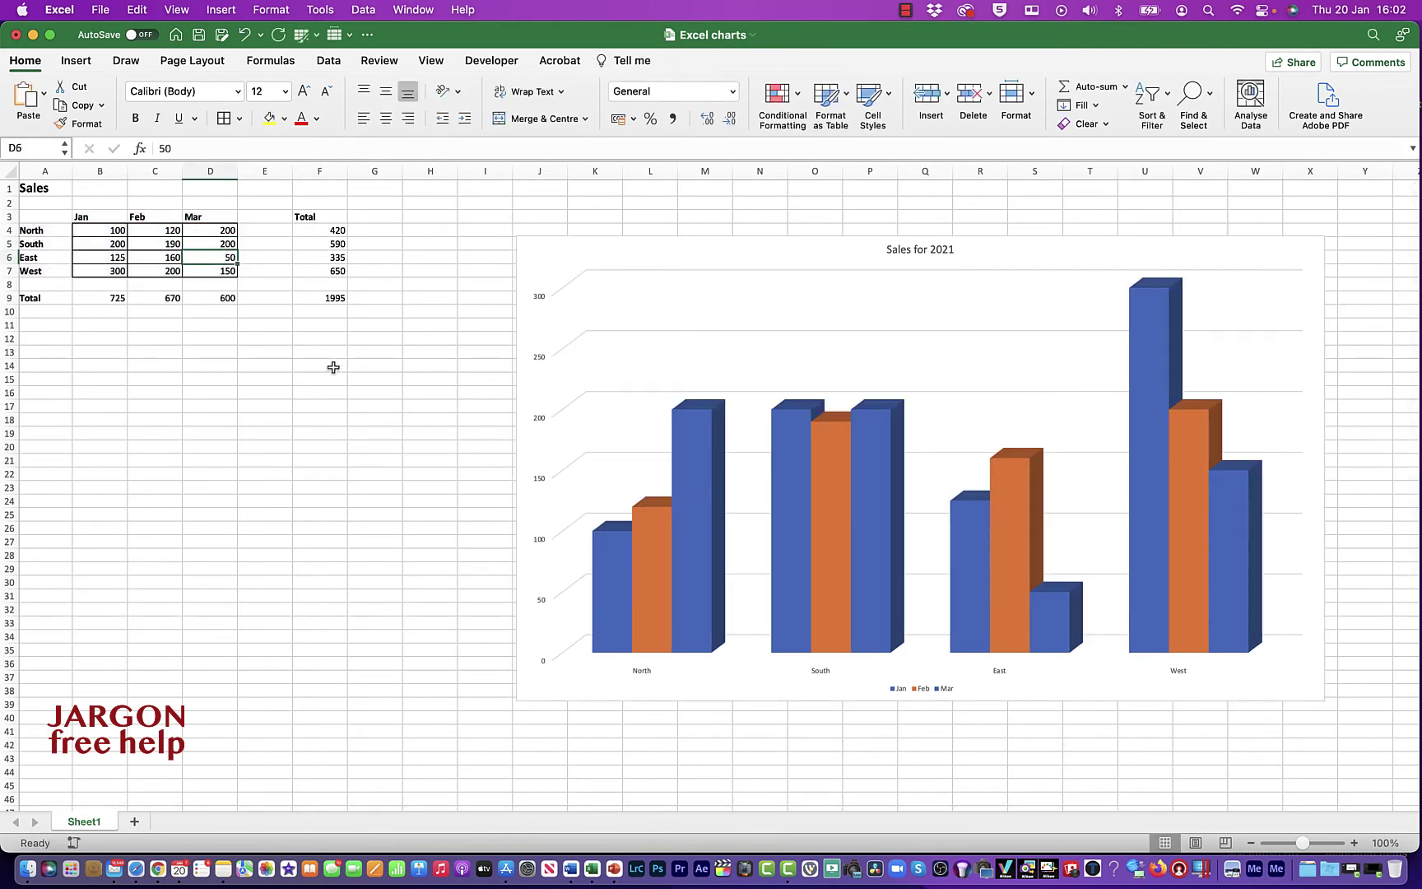
{"action": "left_click", "coordinate": [572, 871]}
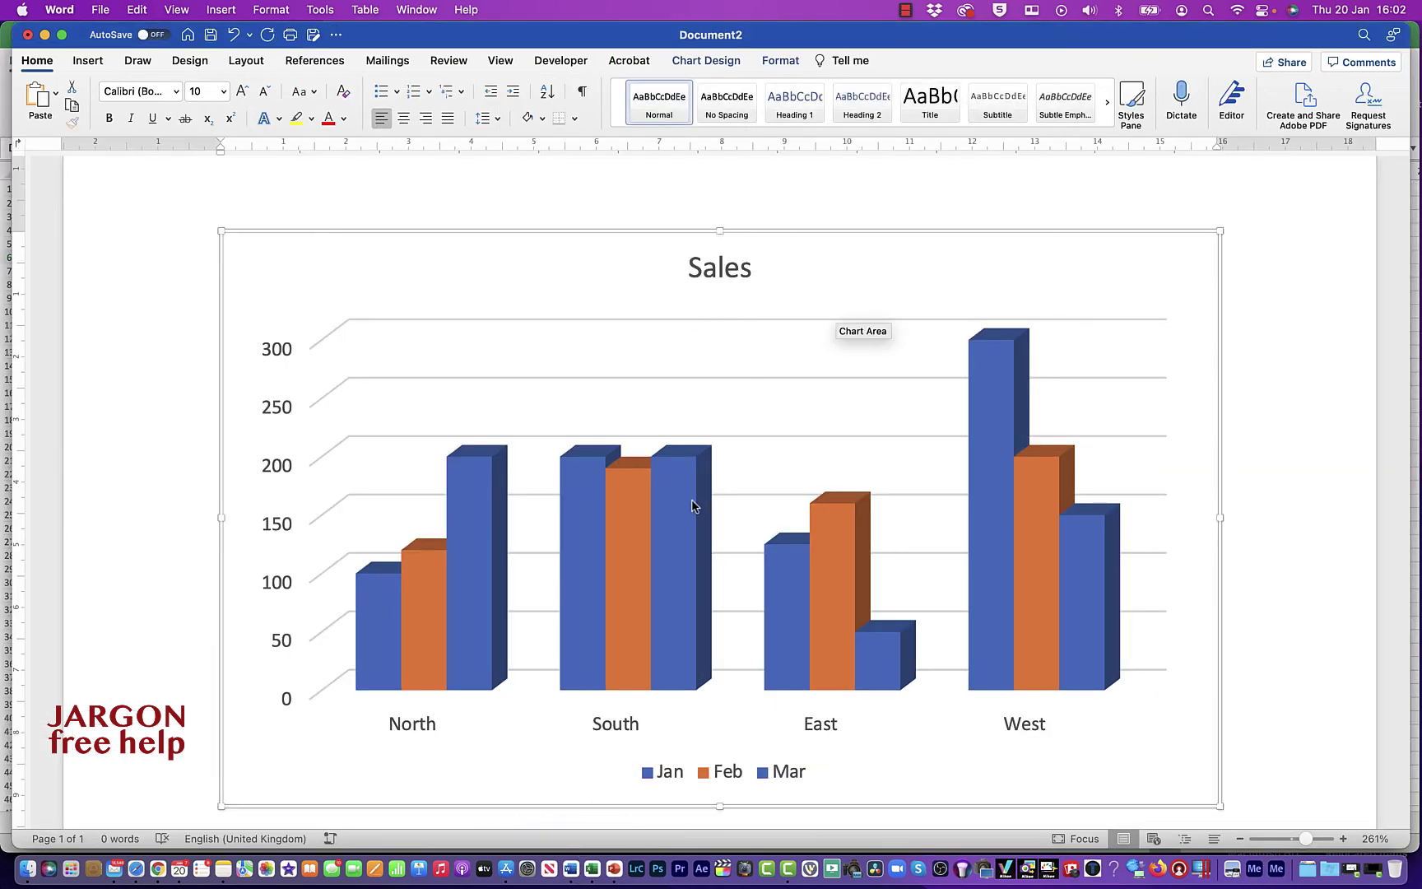
{"action": "mouse_move", "coordinate": [692, 506]}
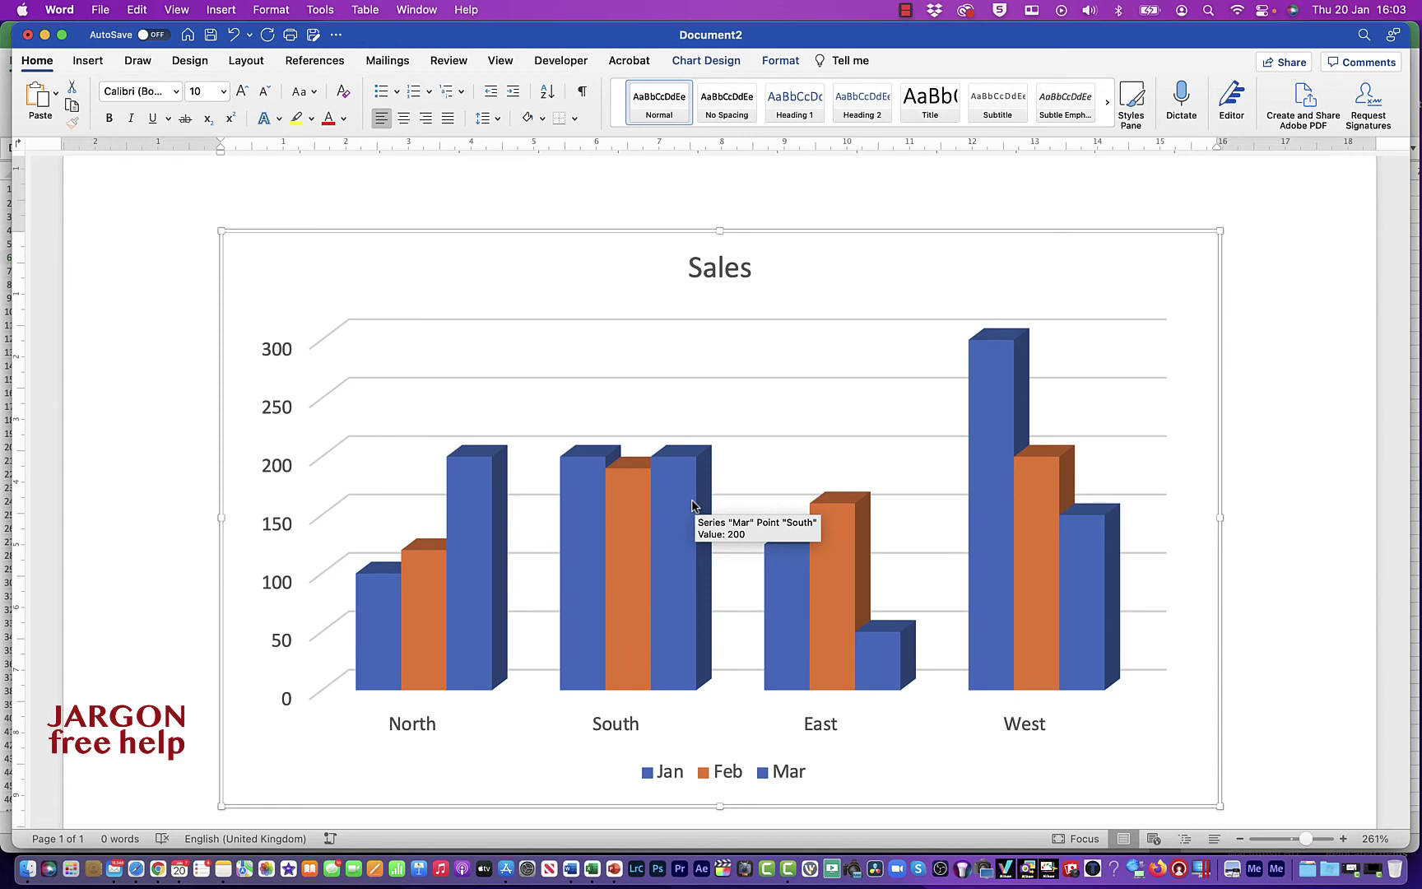
Export the Sales chart from Word as a PNG picture named 'Sales chart' in Pictures.
{"action": "right_click", "coordinate": [797, 287]}
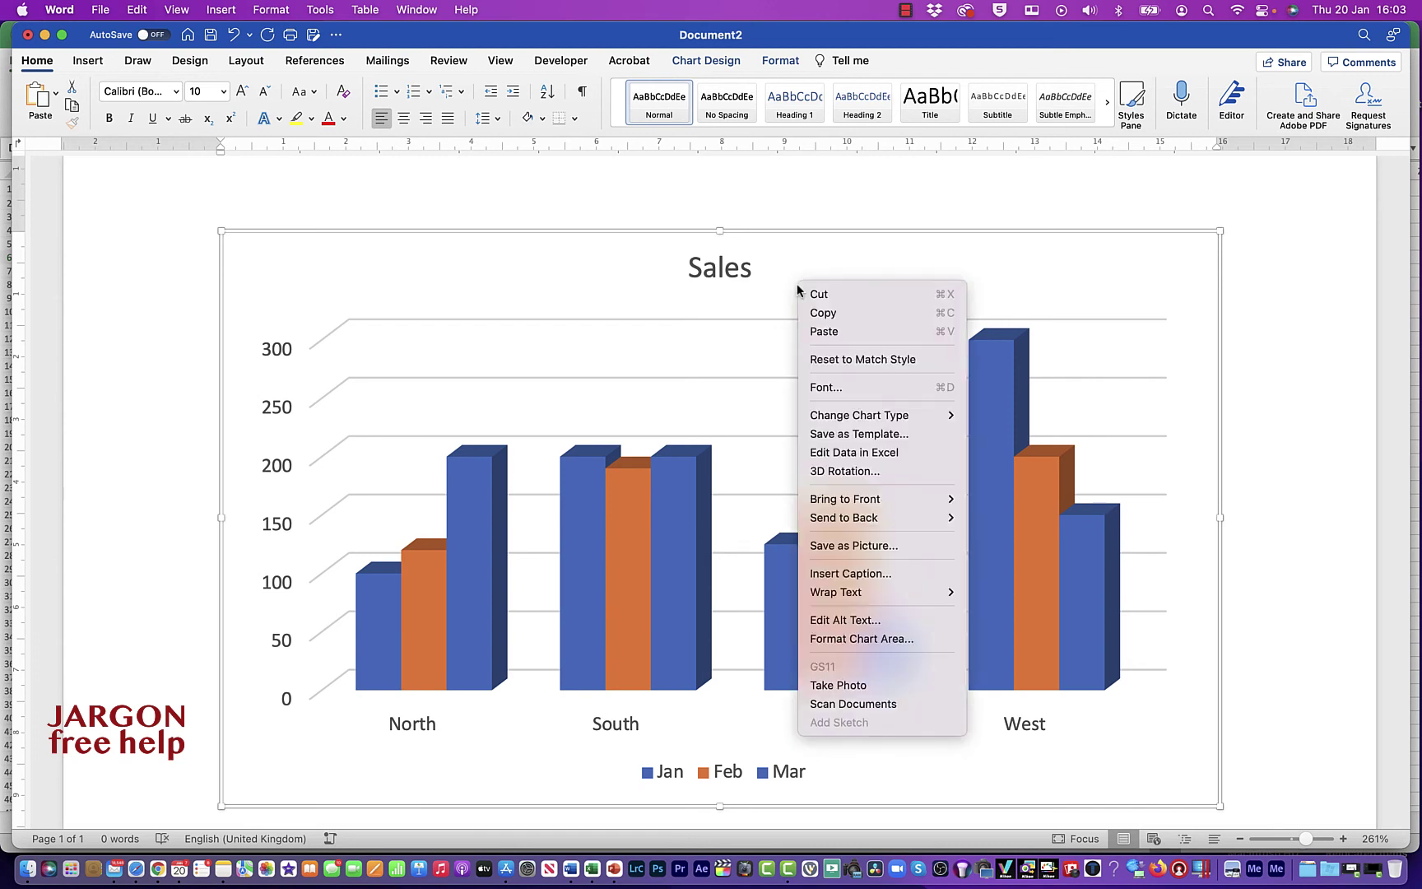
{"action": "mouse_move", "coordinate": [860, 418]}
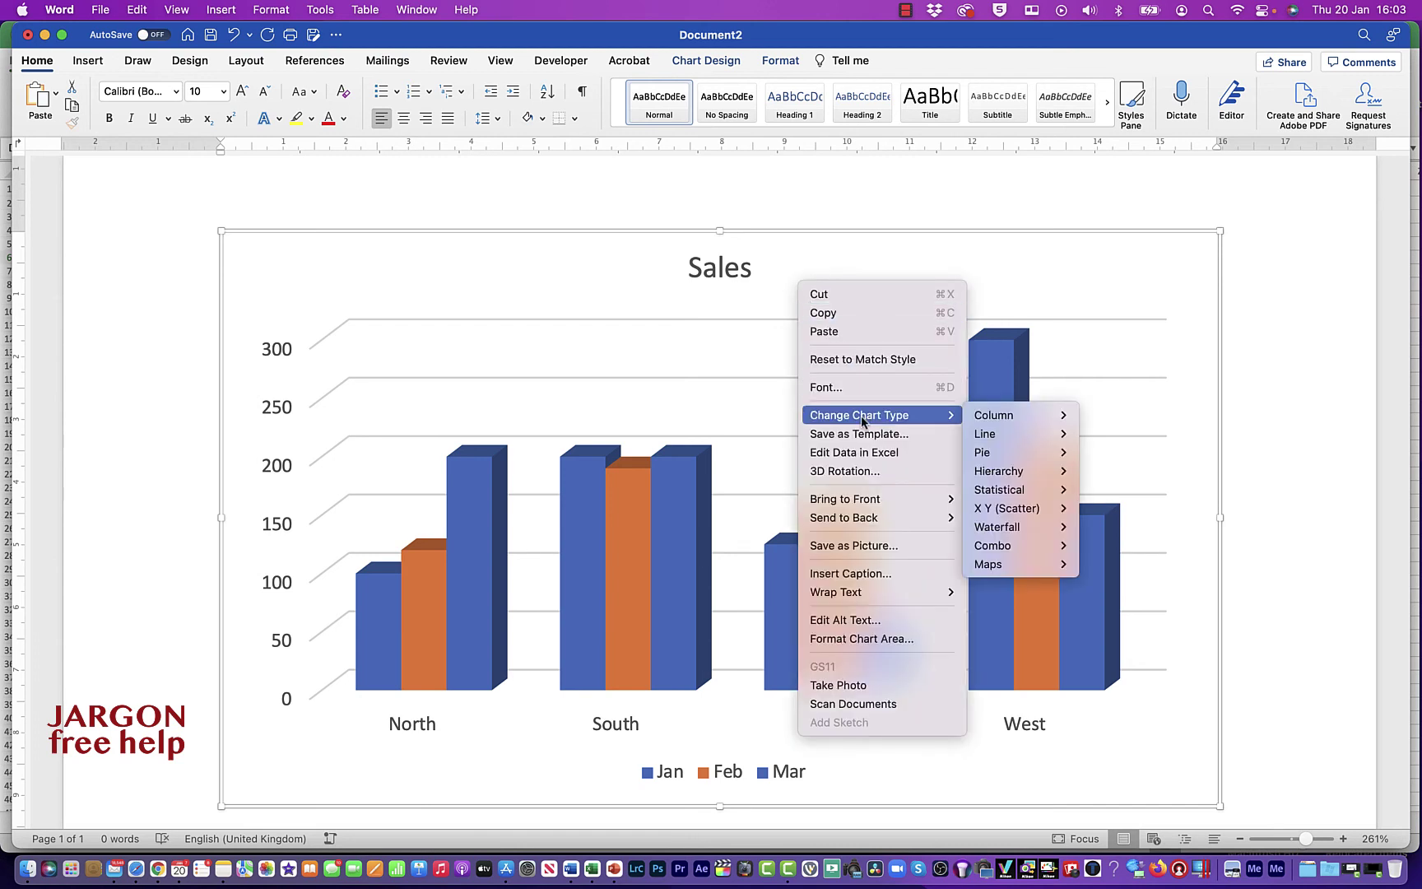
{"action": "left_click", "coordinate": [869, 546]}
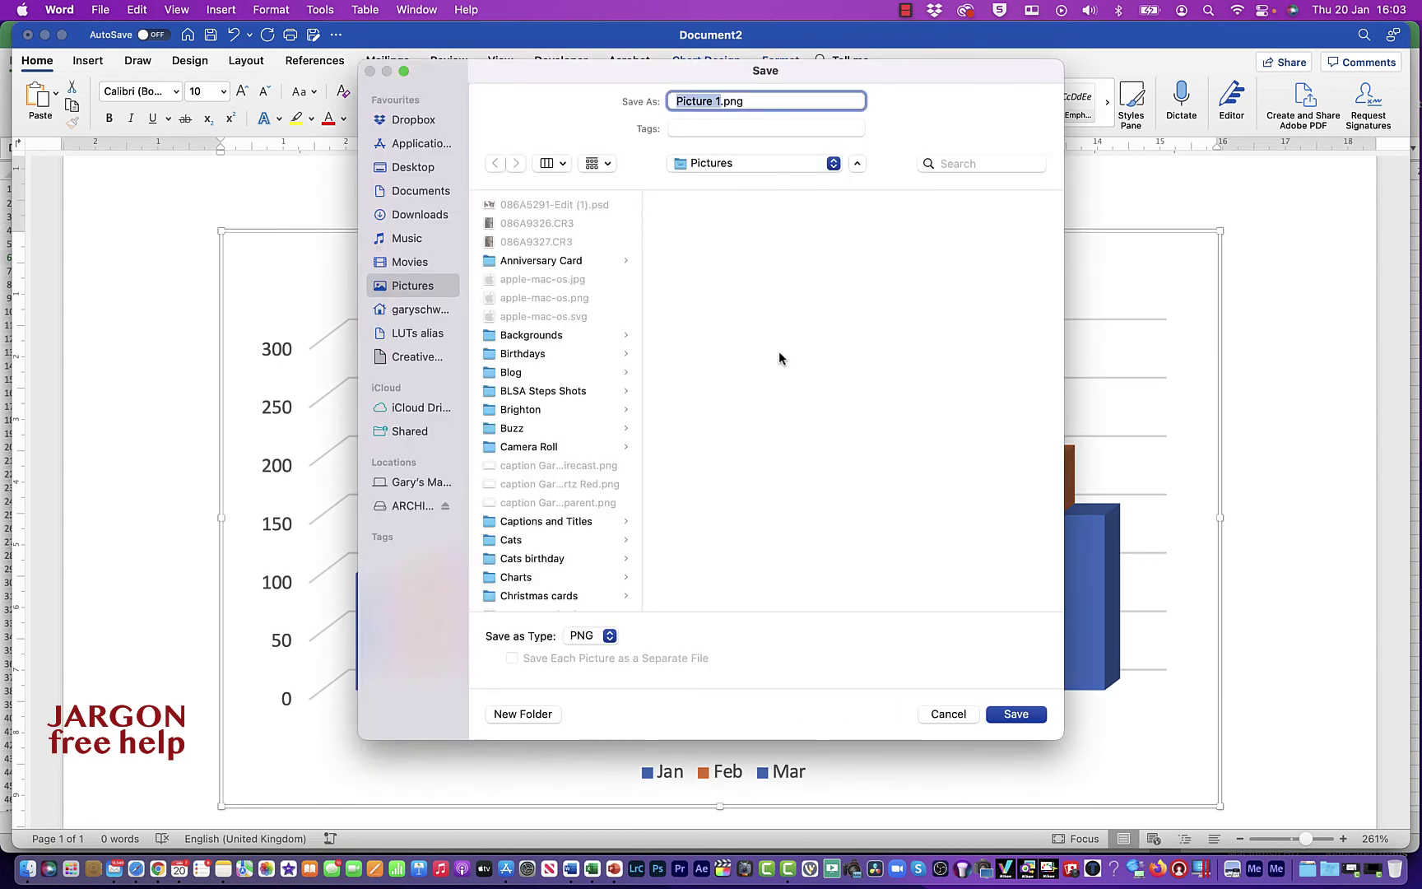
{"action": "type", "text": "Sales chart"}
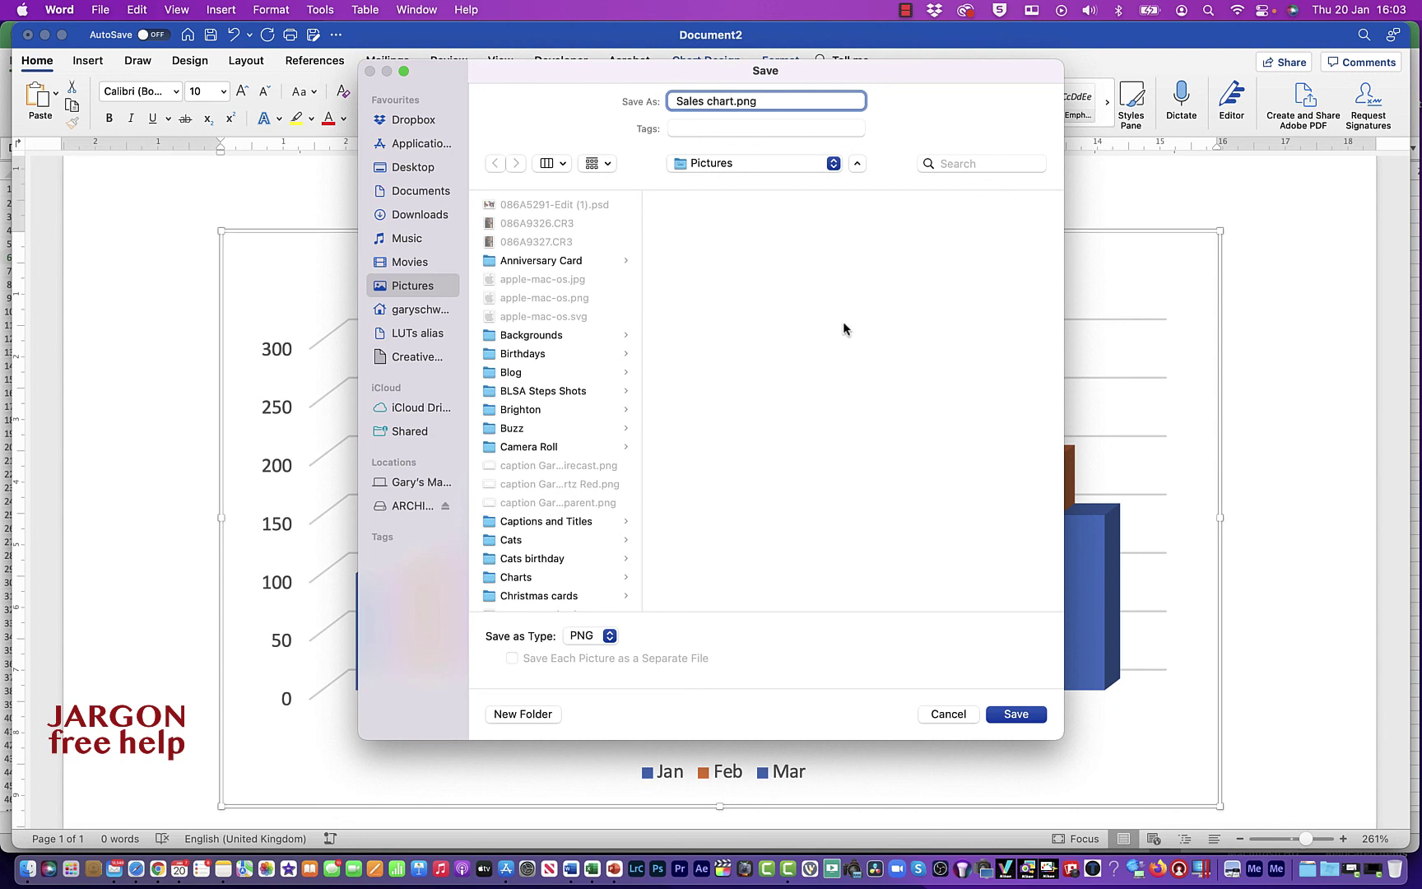
{"action": "left_click", "coordinate": [1019, 716]}
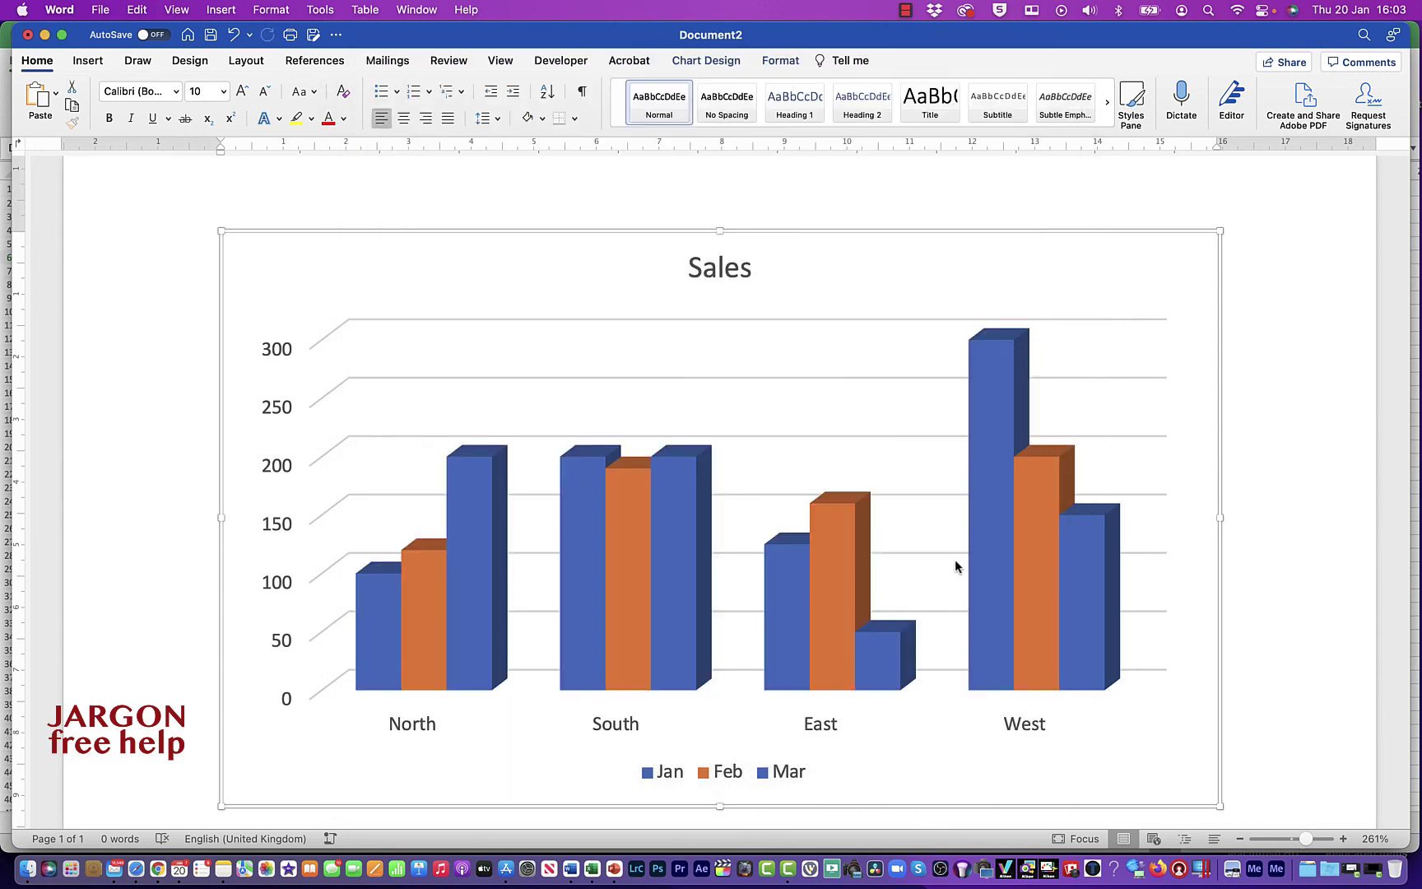